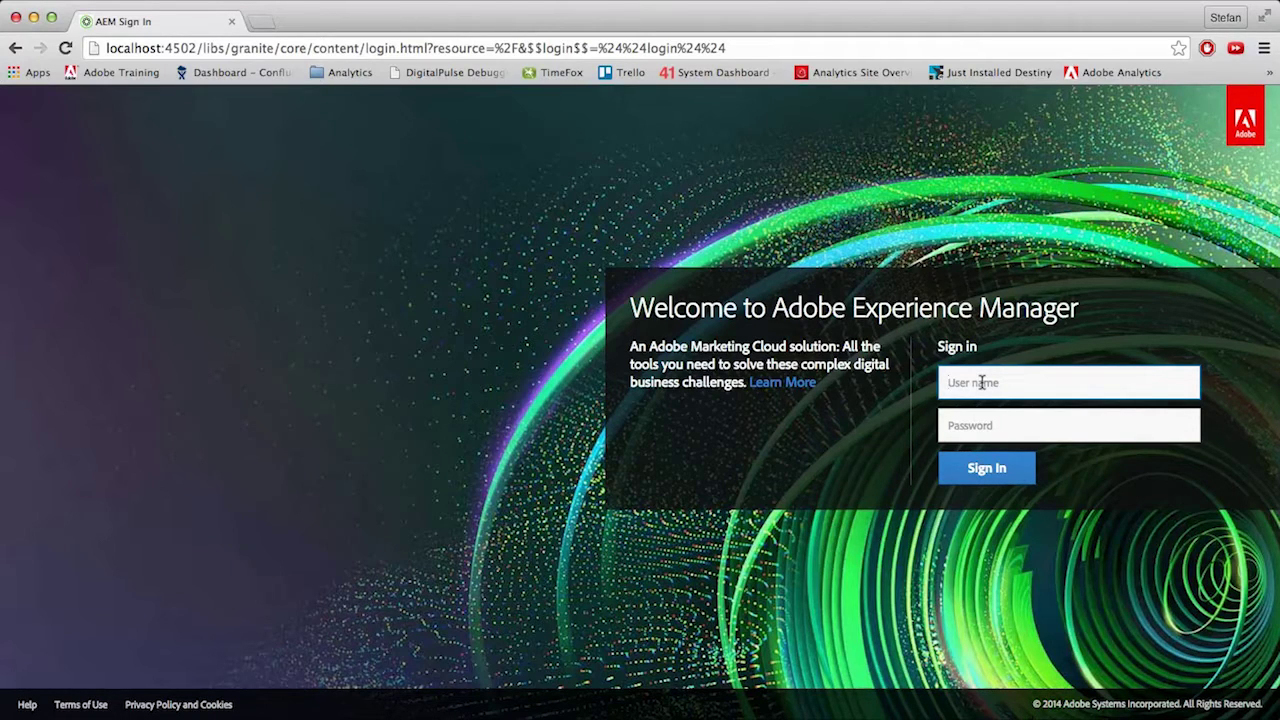
- Sign in with the admin account and start creating a new project
type("admin")
key("Tab")
type("admin")
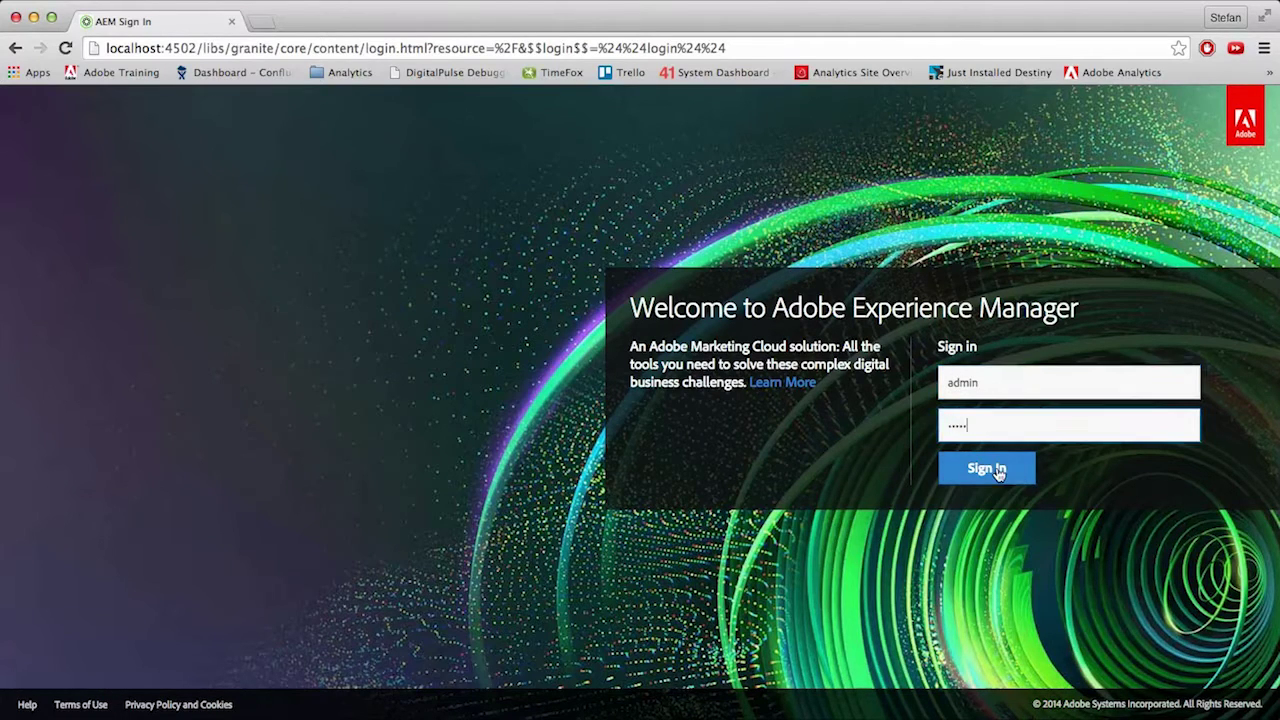
left_click(997, 471)
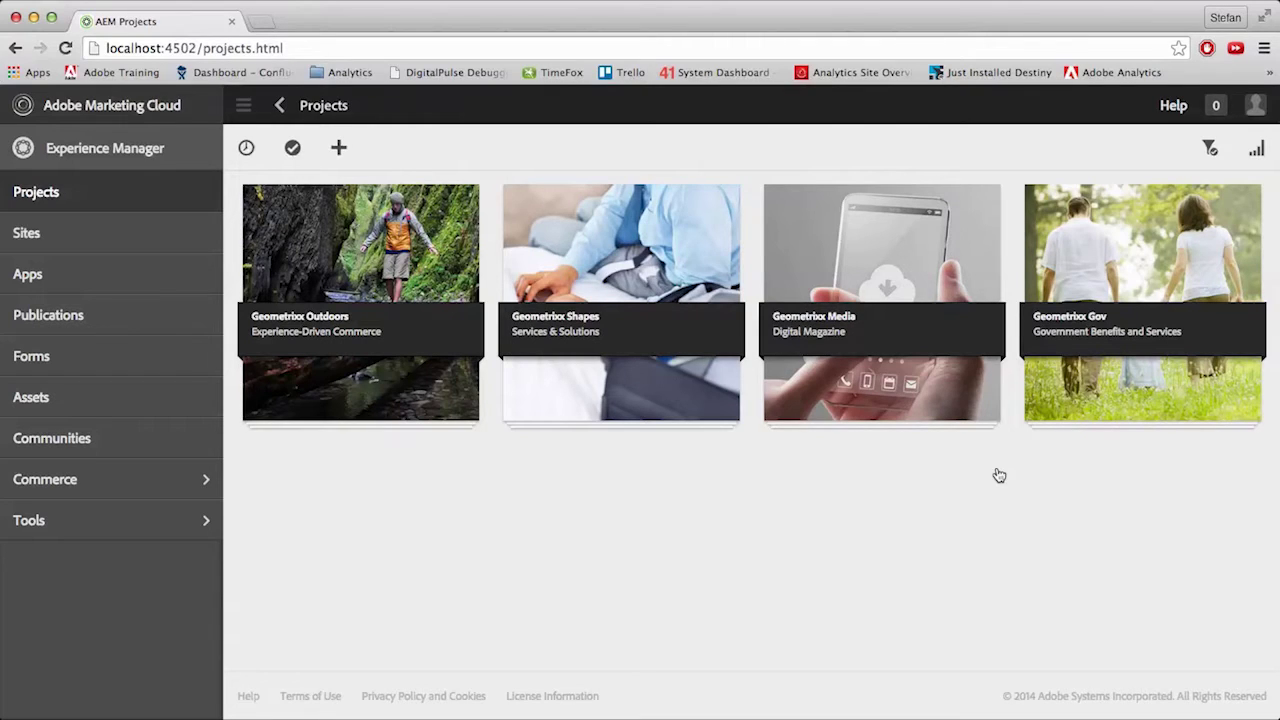
left_click(339, 150)
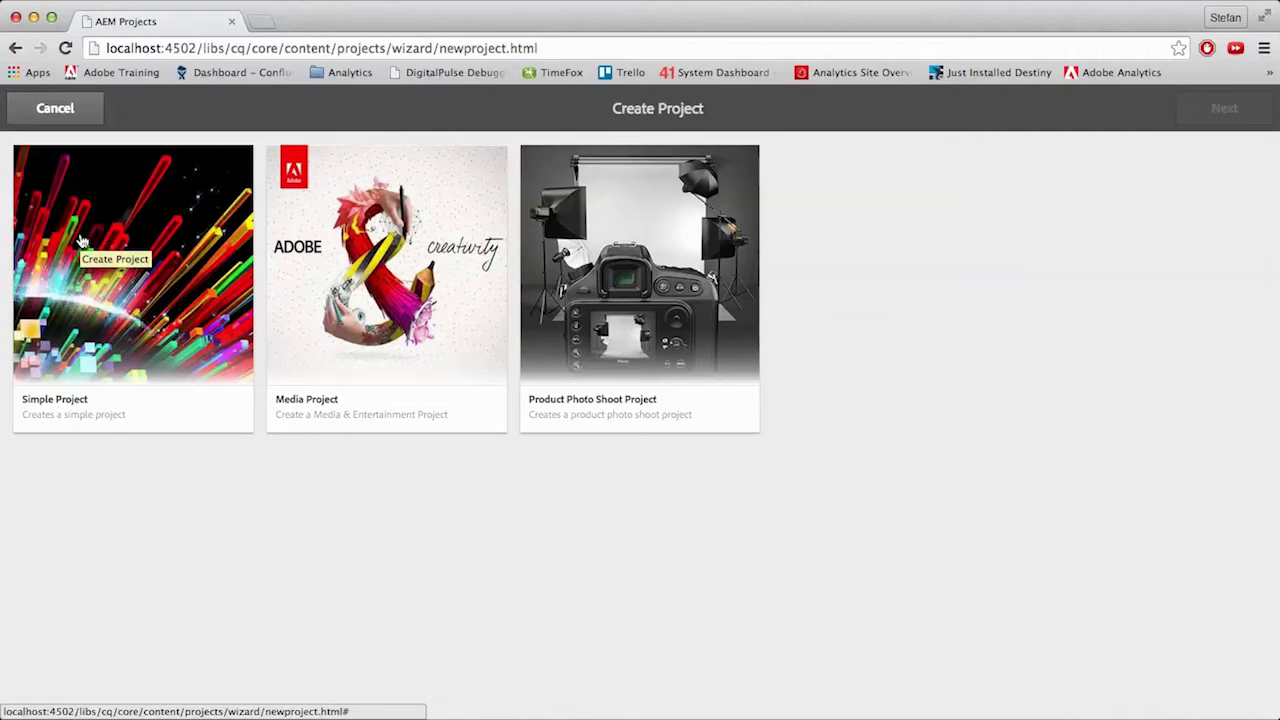
- Pick the Simple Project template and continue to the Project Properties step
left_click(83, 242)
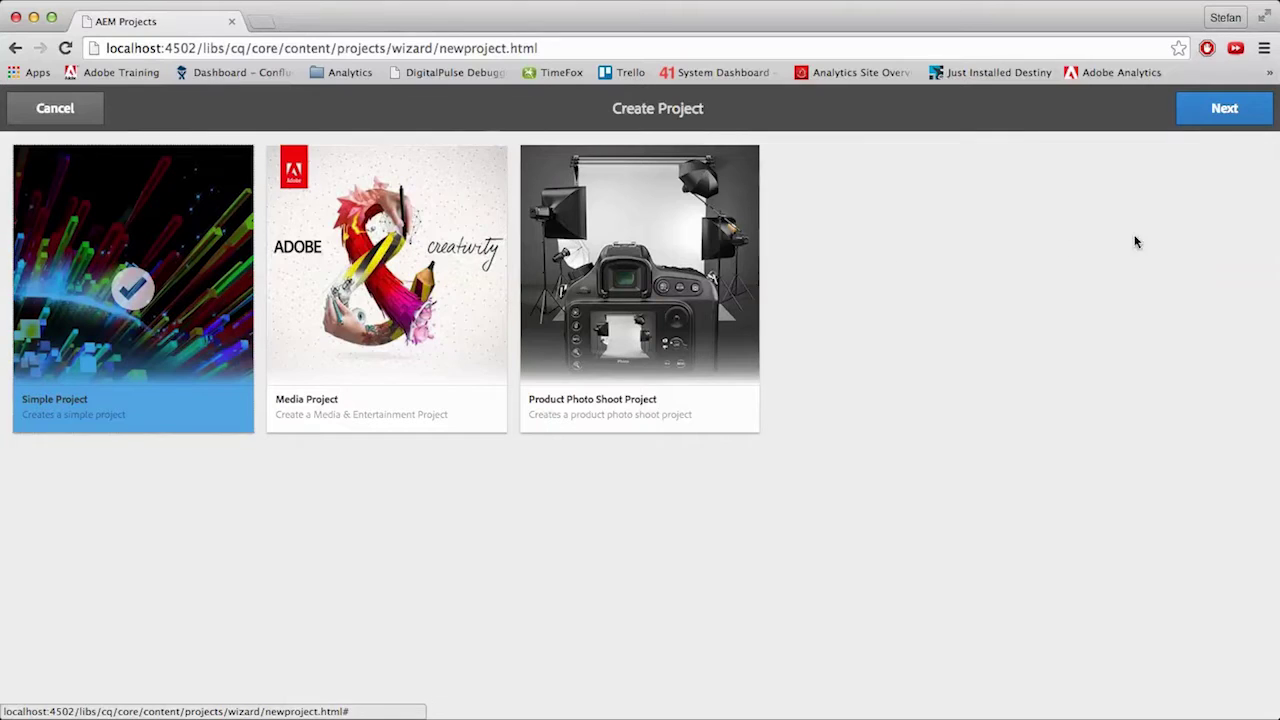
left_click(1223, 112)
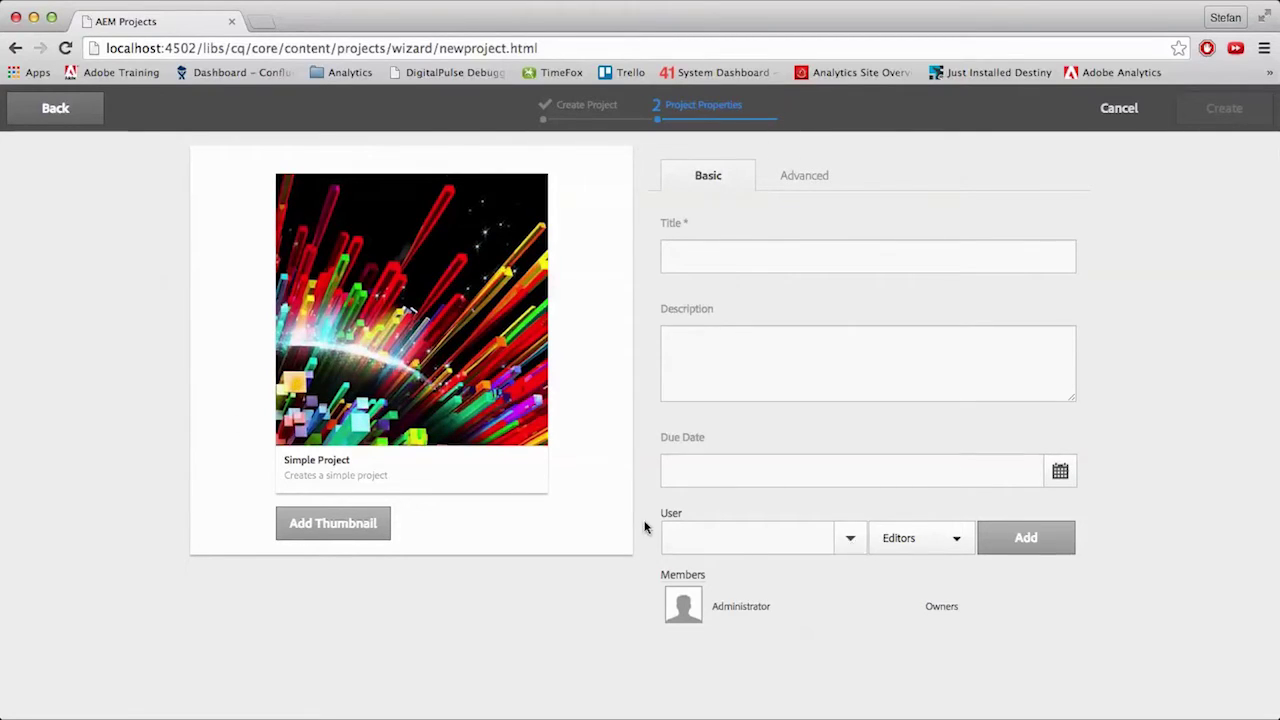
left_click(956, 540)
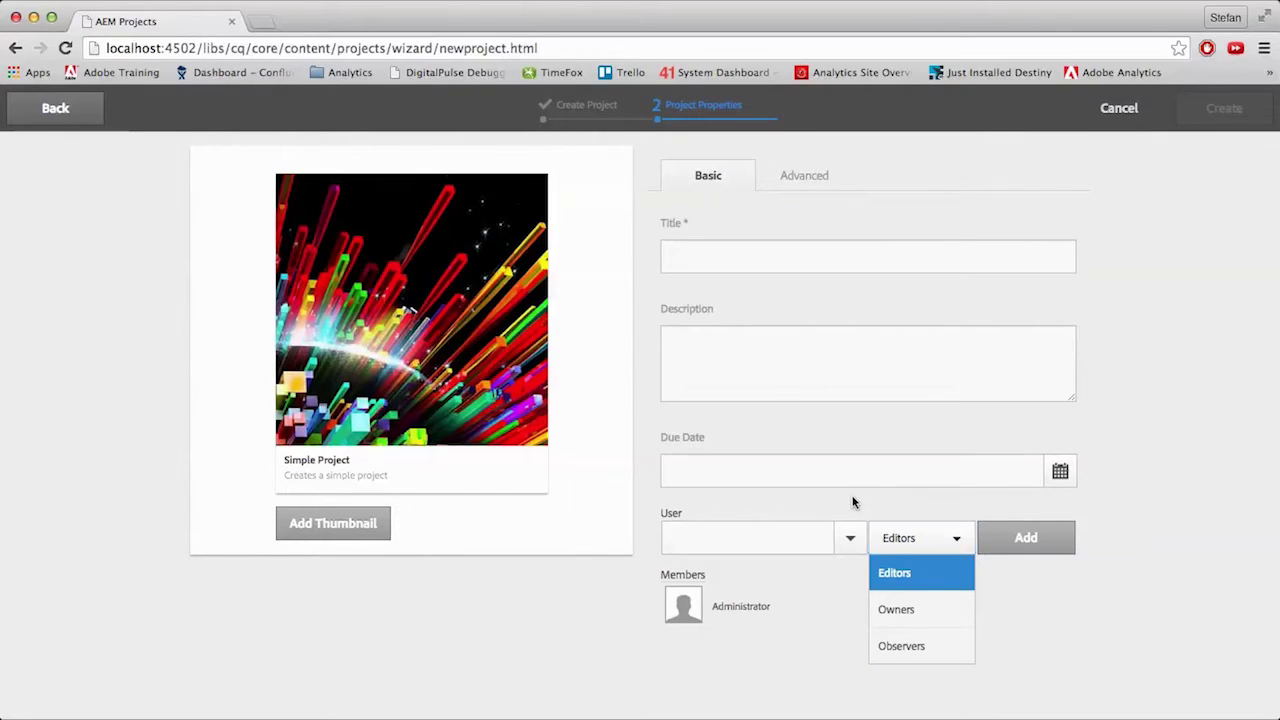
left_click(853, 502)
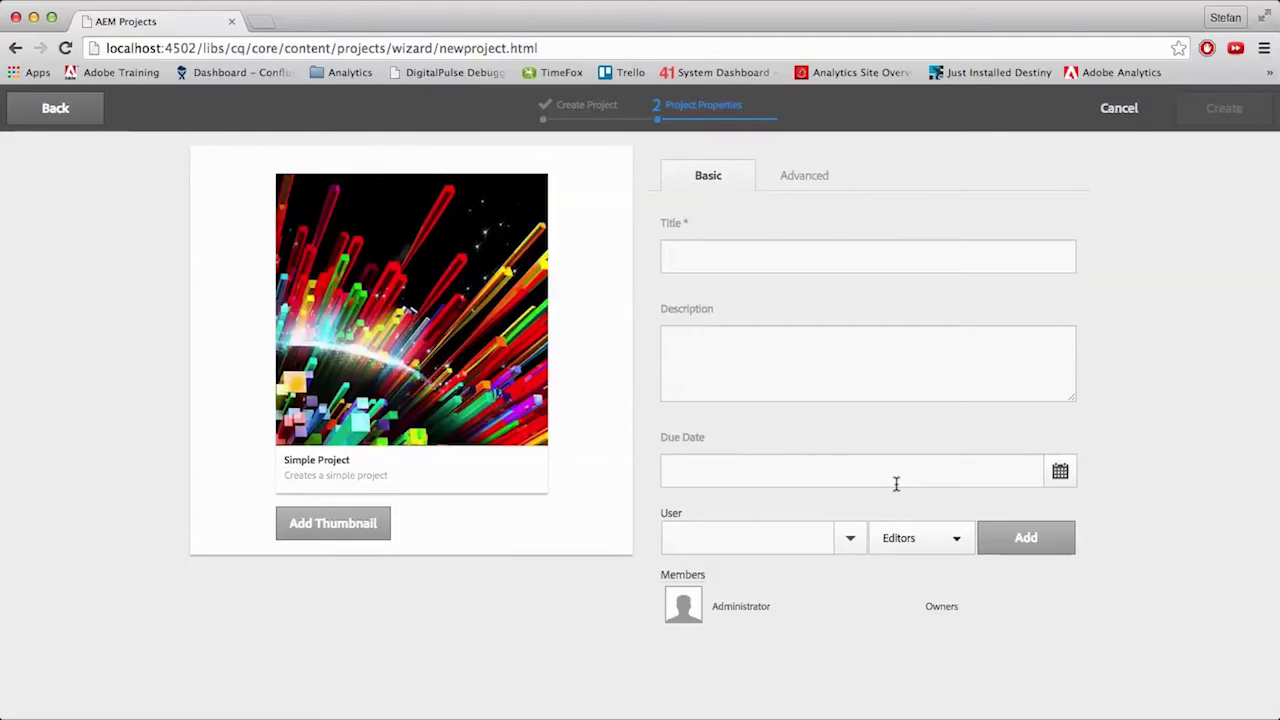
left_click(803, 177)
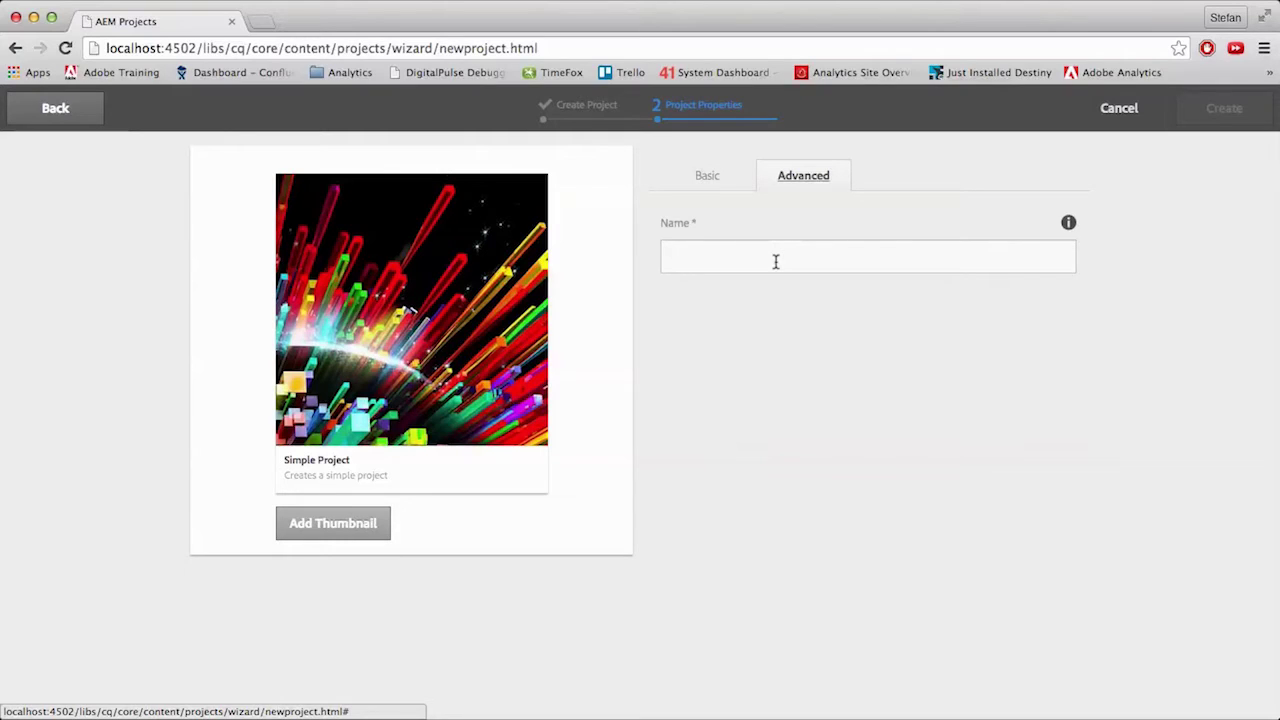
left_click(705, 175)
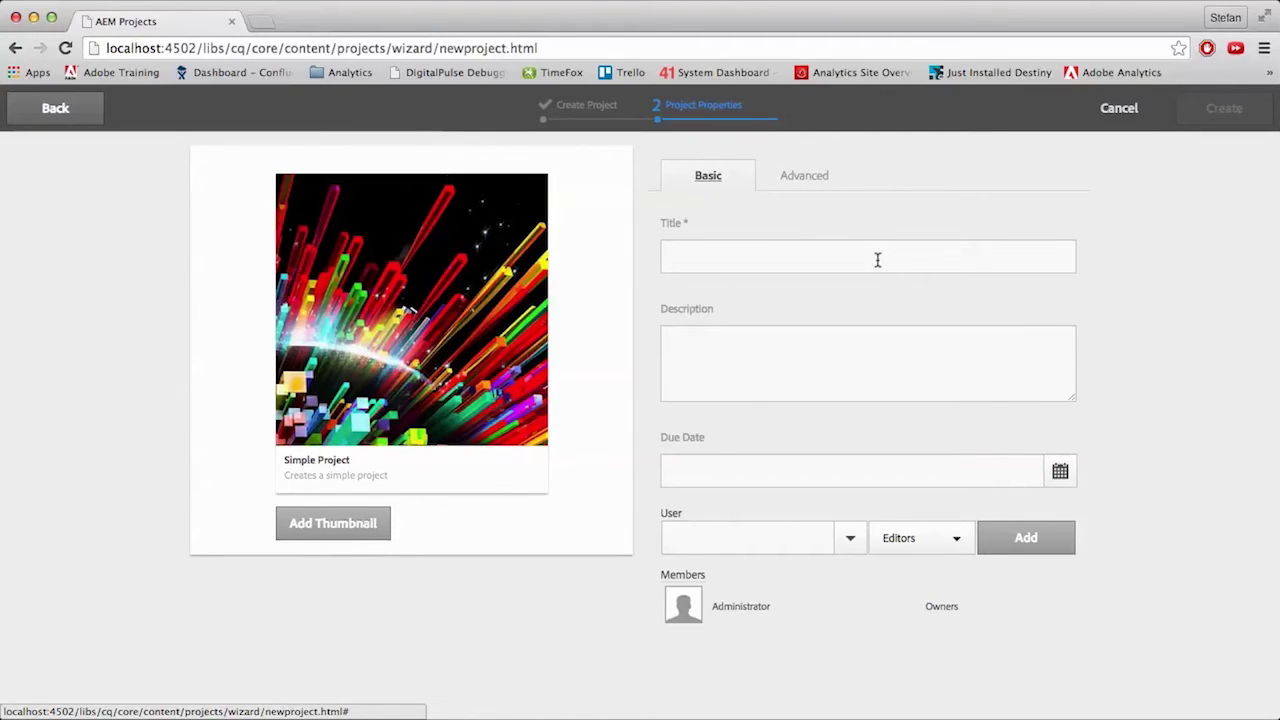
- Title the project 'Test Project', describe it as 'best project ever', due August 31
left_click(845, 260)
type("Test Project")
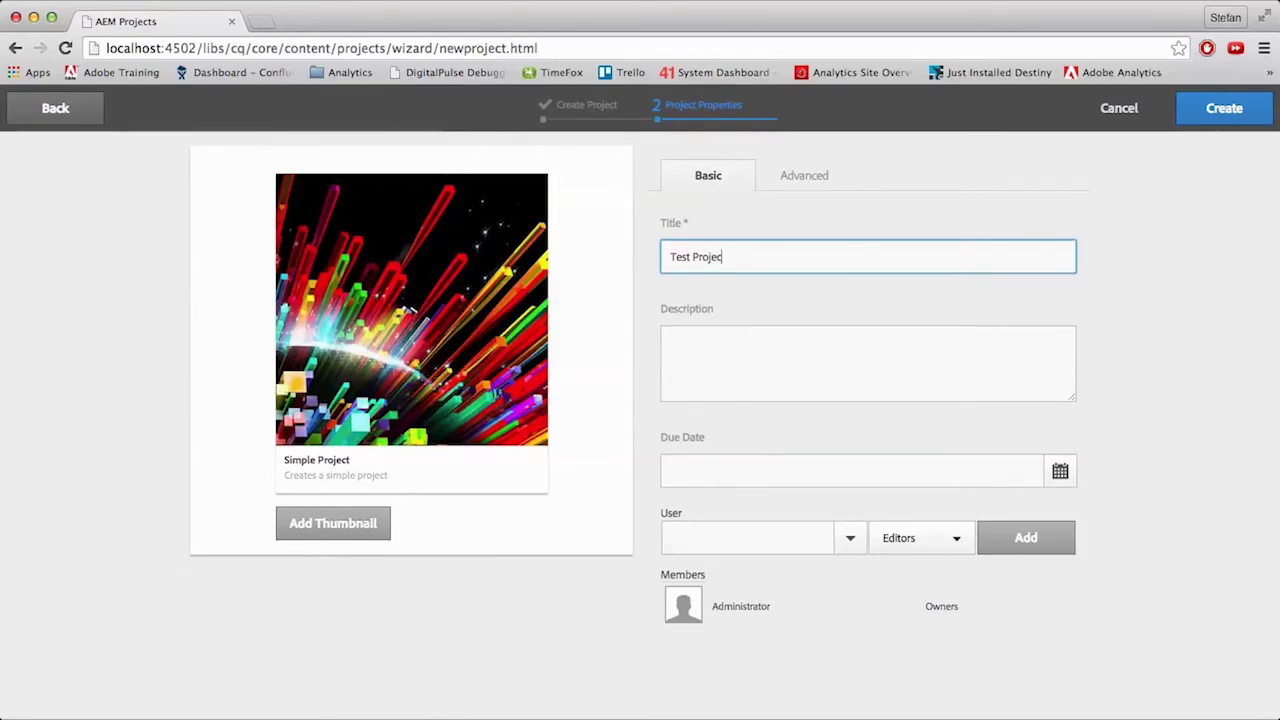
key("Tab")
type("best project ever")
left_click(1060, 471)
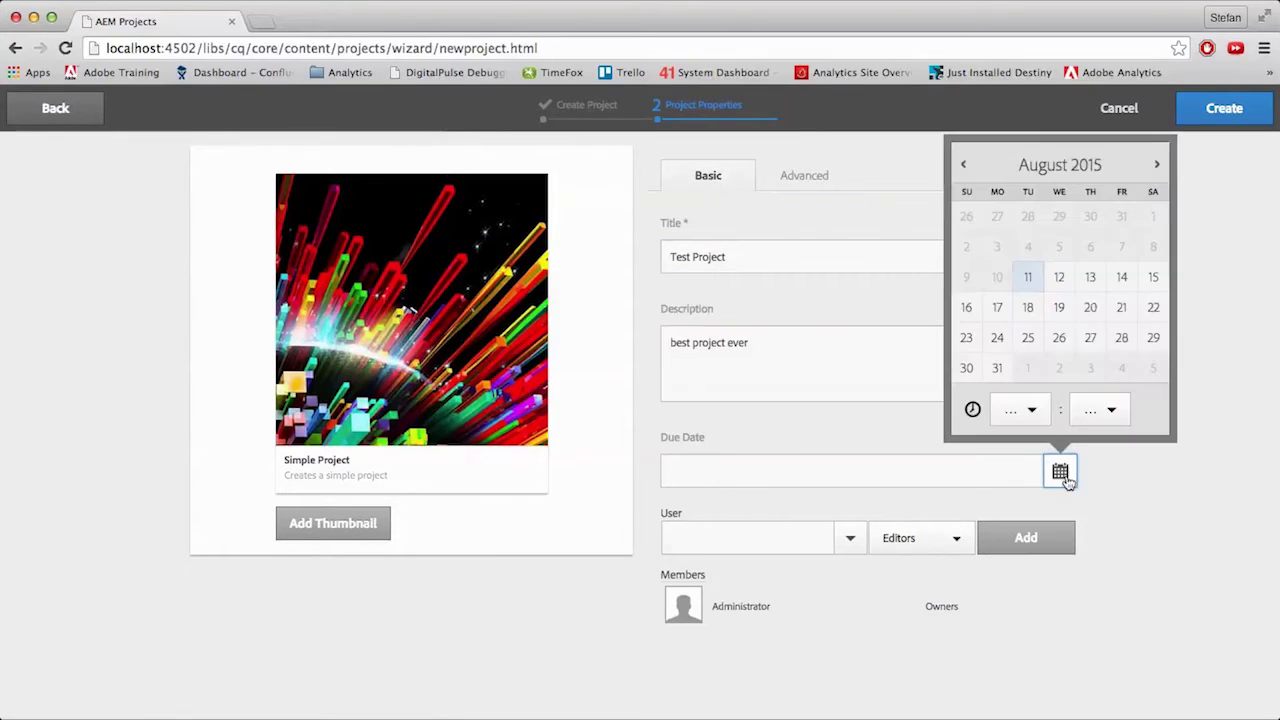
- Add one editor and one observer, create Test Project, and open it
left_click(997, 368)
left_click(850, 538)
left_click(770, 580)
left_click(1026, 538)
left_click(850, 538)
left_click(740, 630)
left_click(920, 538)
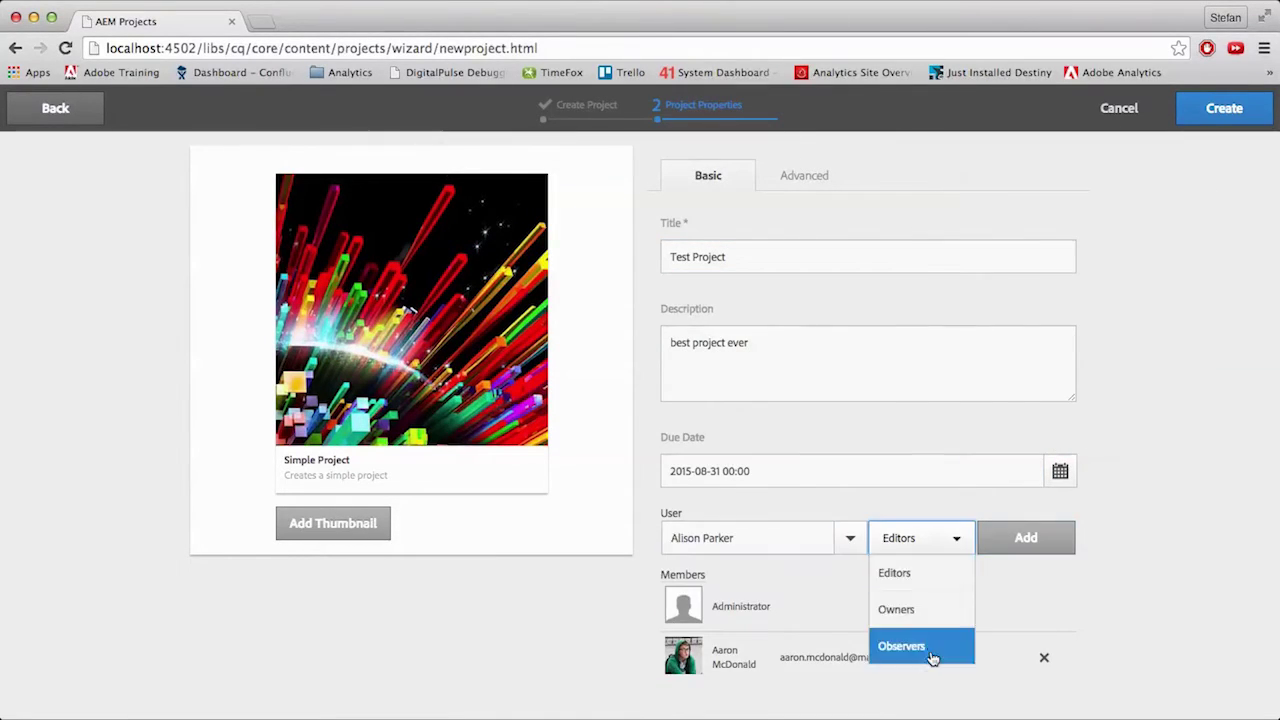
left_click(910, 646)
left_click(1026, 538)
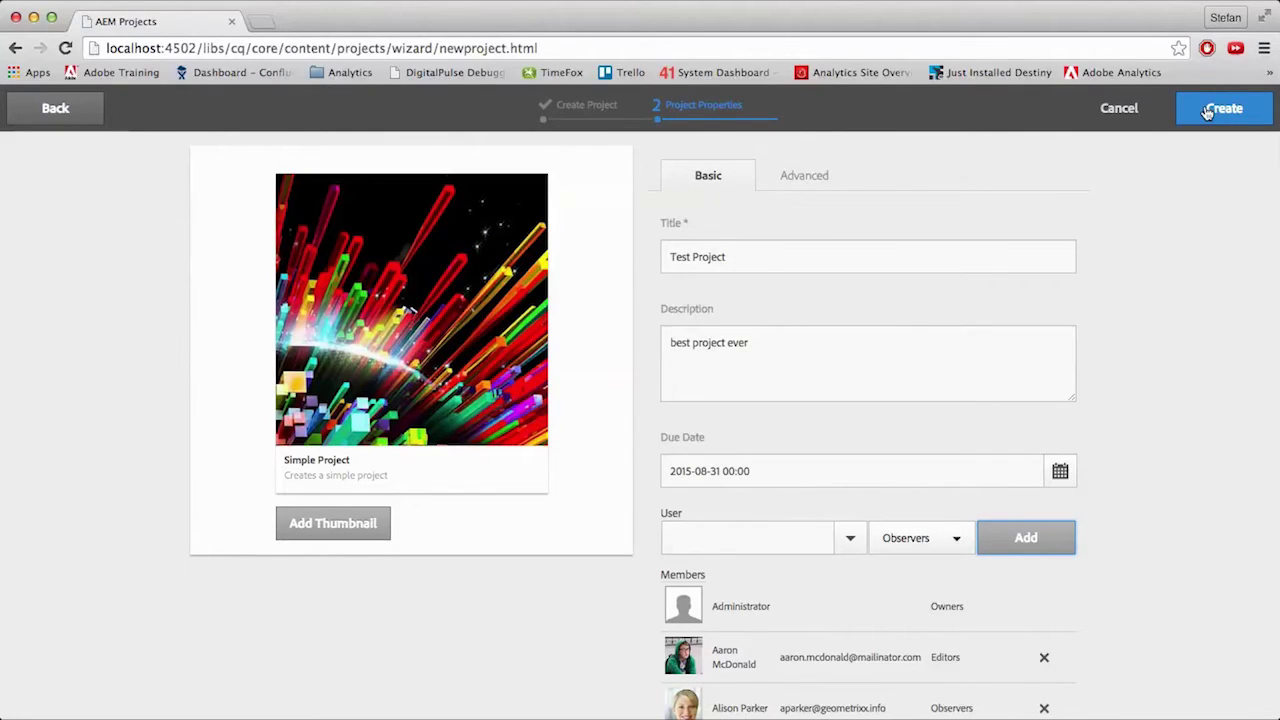
left_click(1205, 116)
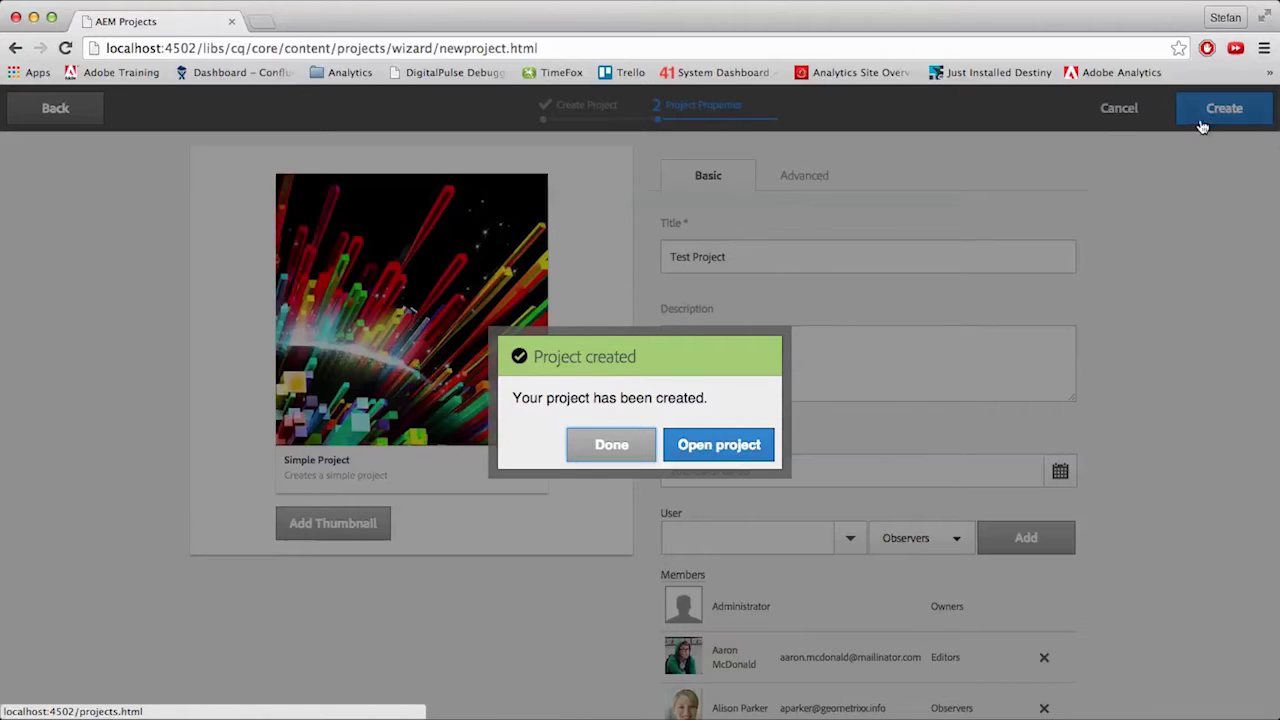
left_click(726, 453)
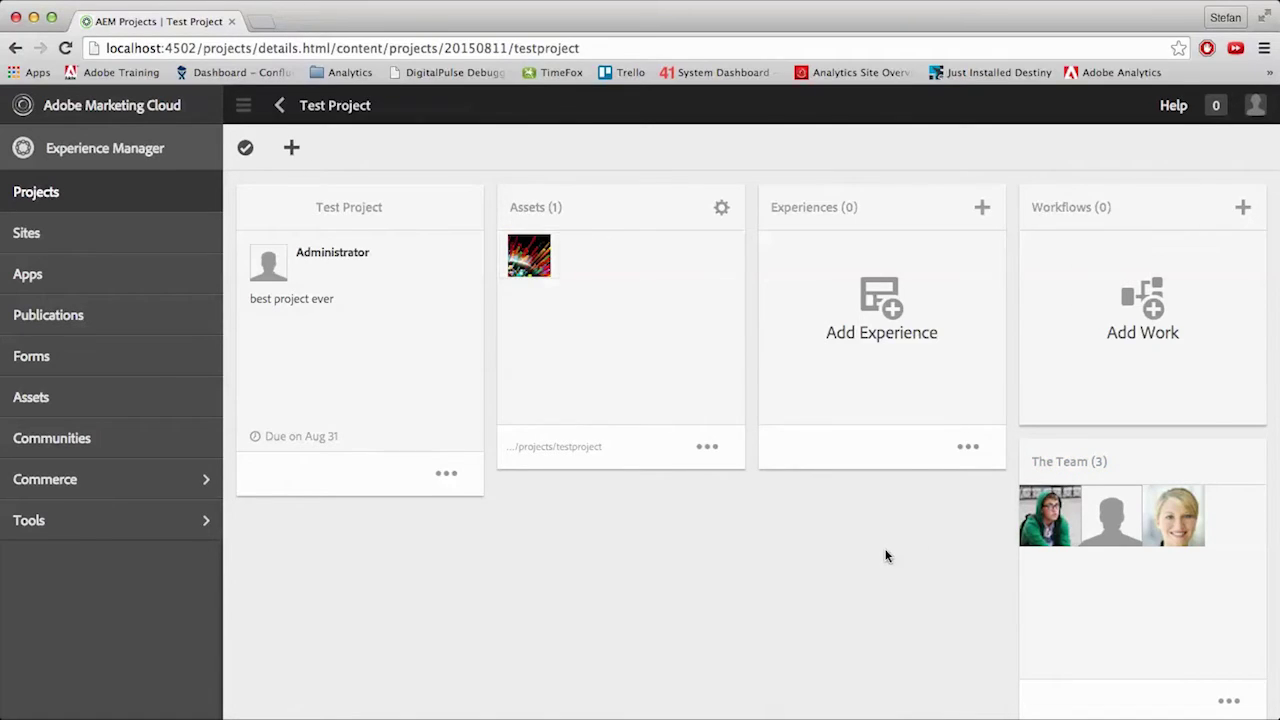
- Open the Add Tile gallery from the Test Project dashboard toolbar
left_click(292, 150)
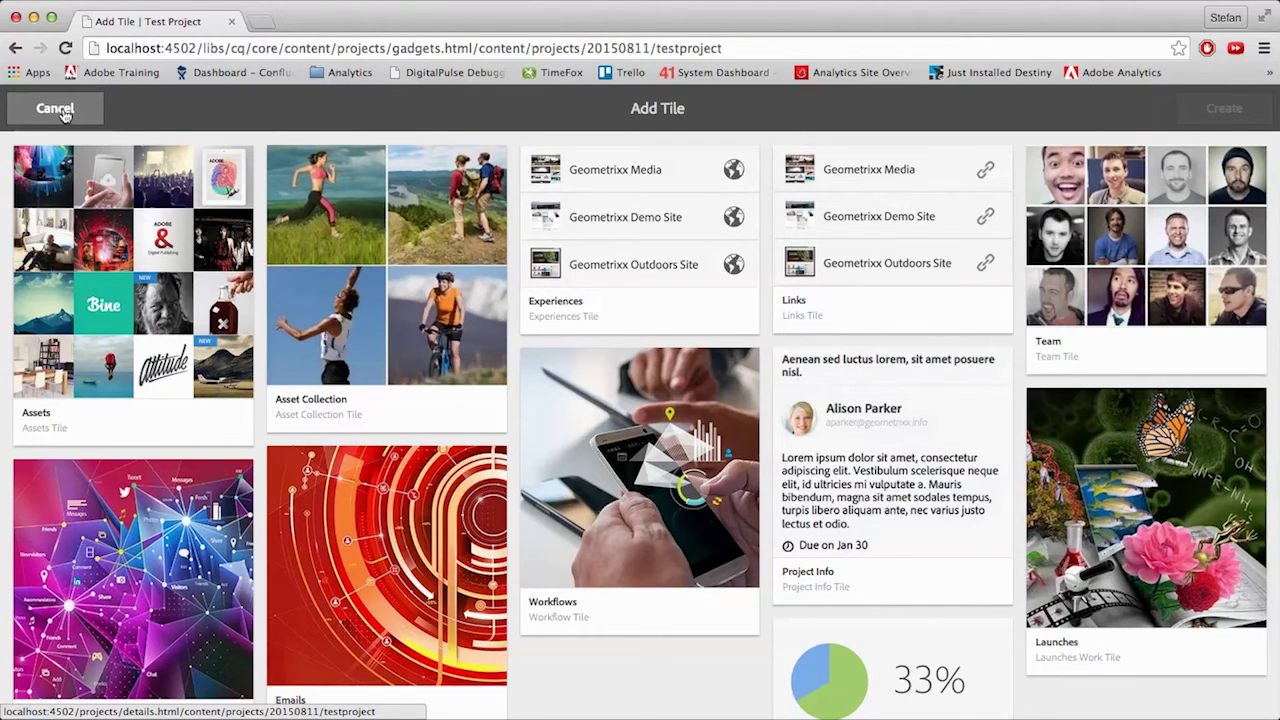
- Cancel the Add Tile gallery without adding any tile
left_click(55, 109)
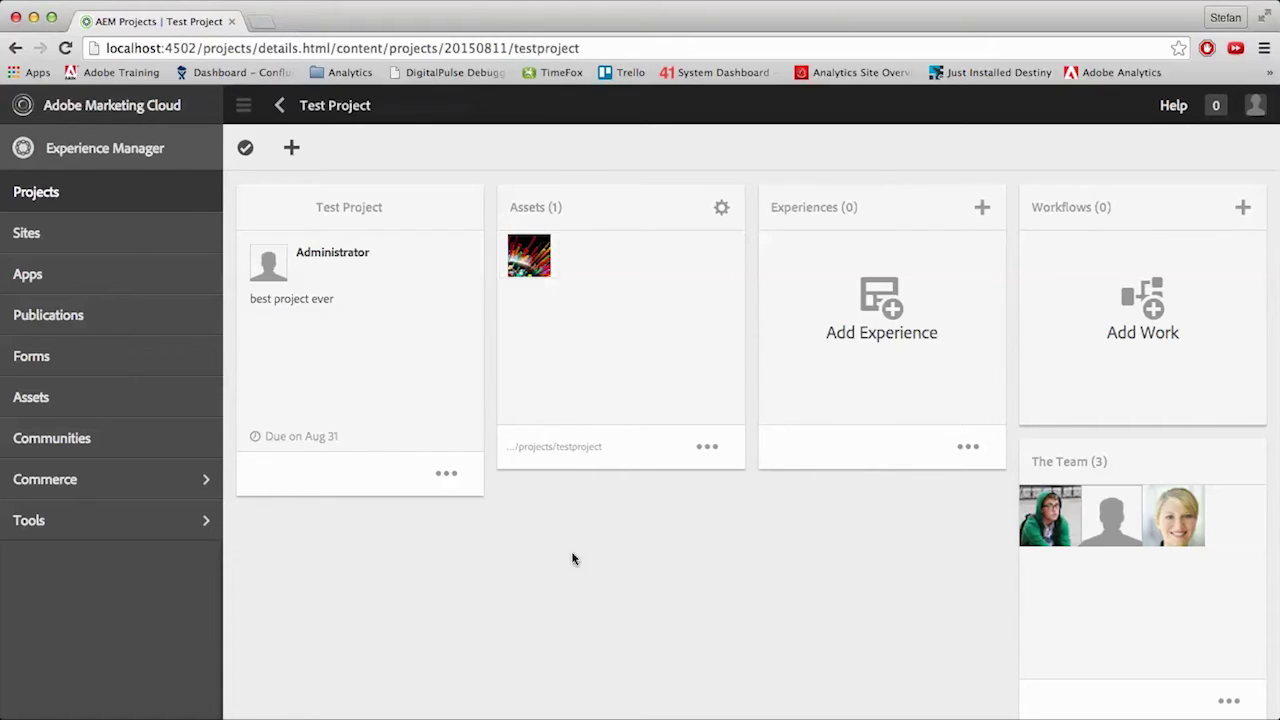
- Go back to the Projects list to reach the Geometrixx Outdoors project
left_click(57, 197)
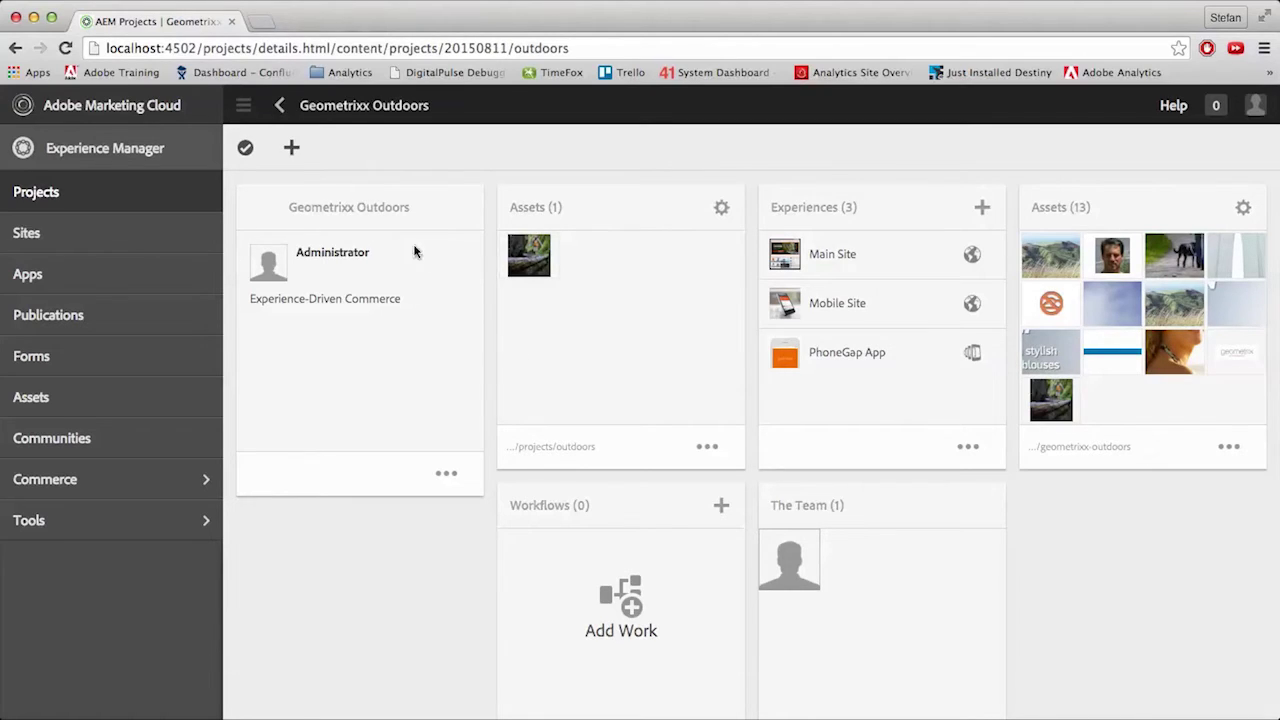
- Set Geometrixx Outdoors' Project Status to Inactive, save, and return to the Projects list
left_click(351, 209)
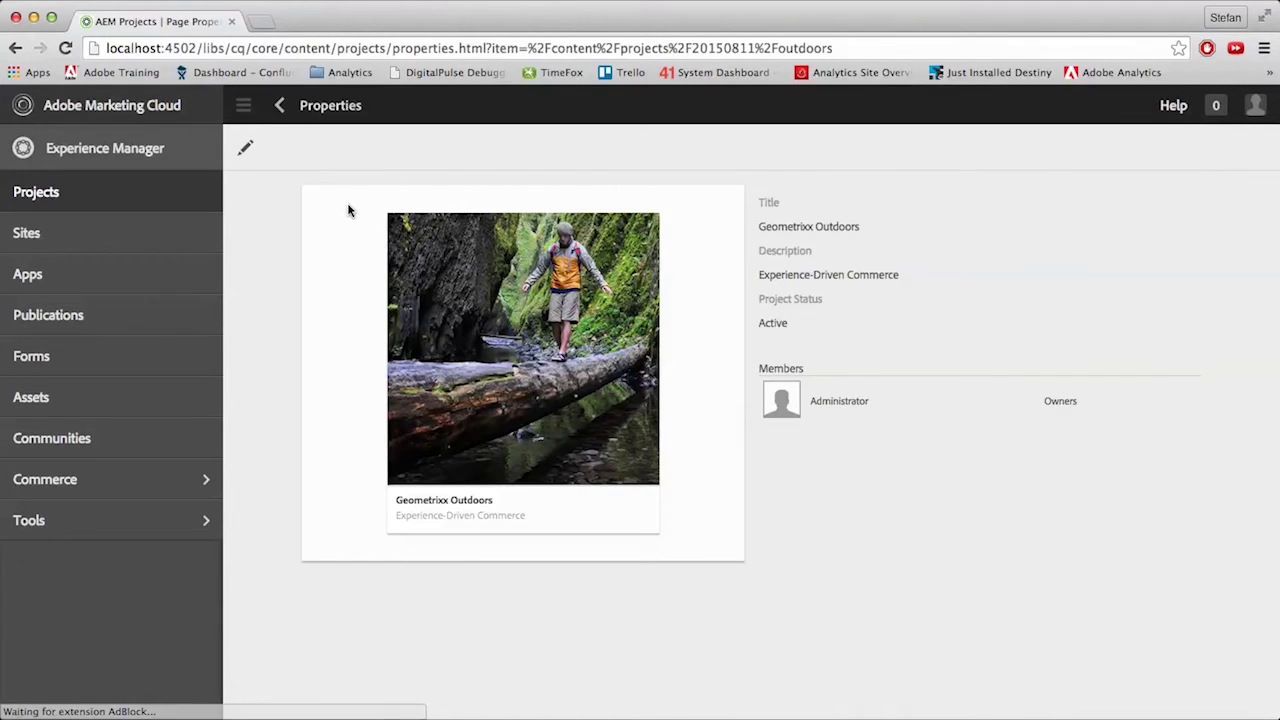
left_click(246, 150)
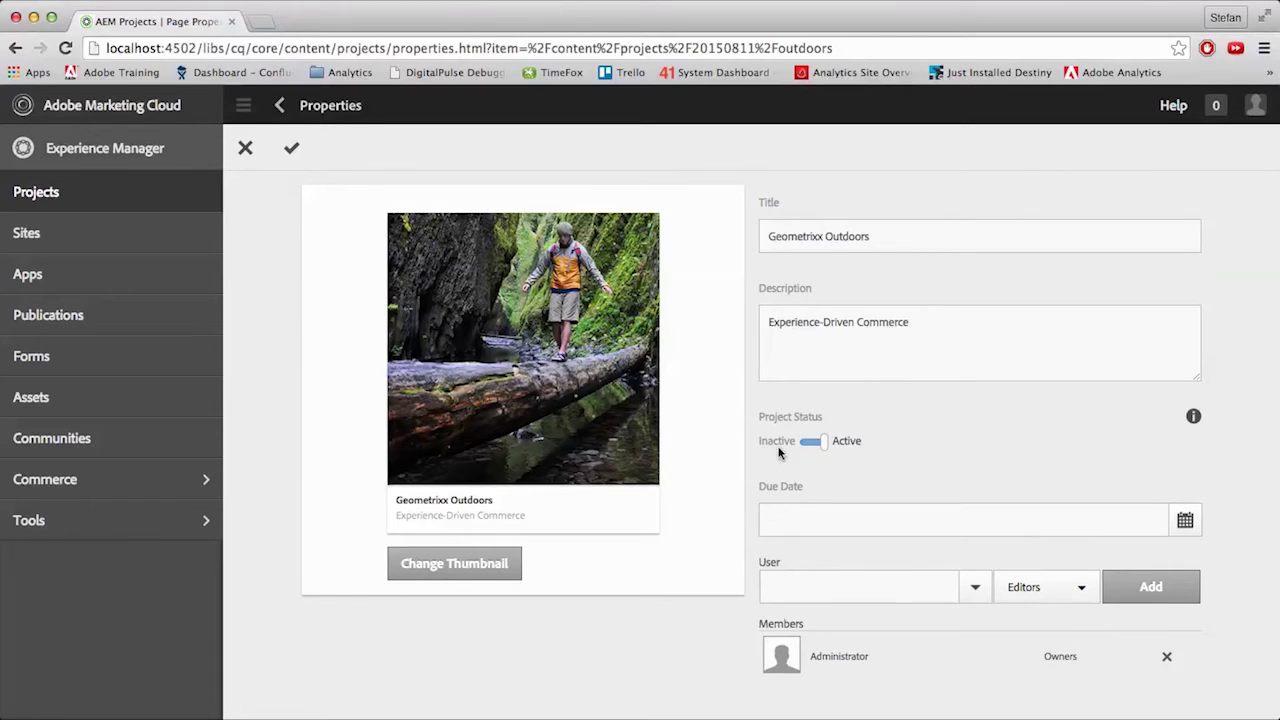
left_click(820, 443)
left_click(294, 154)
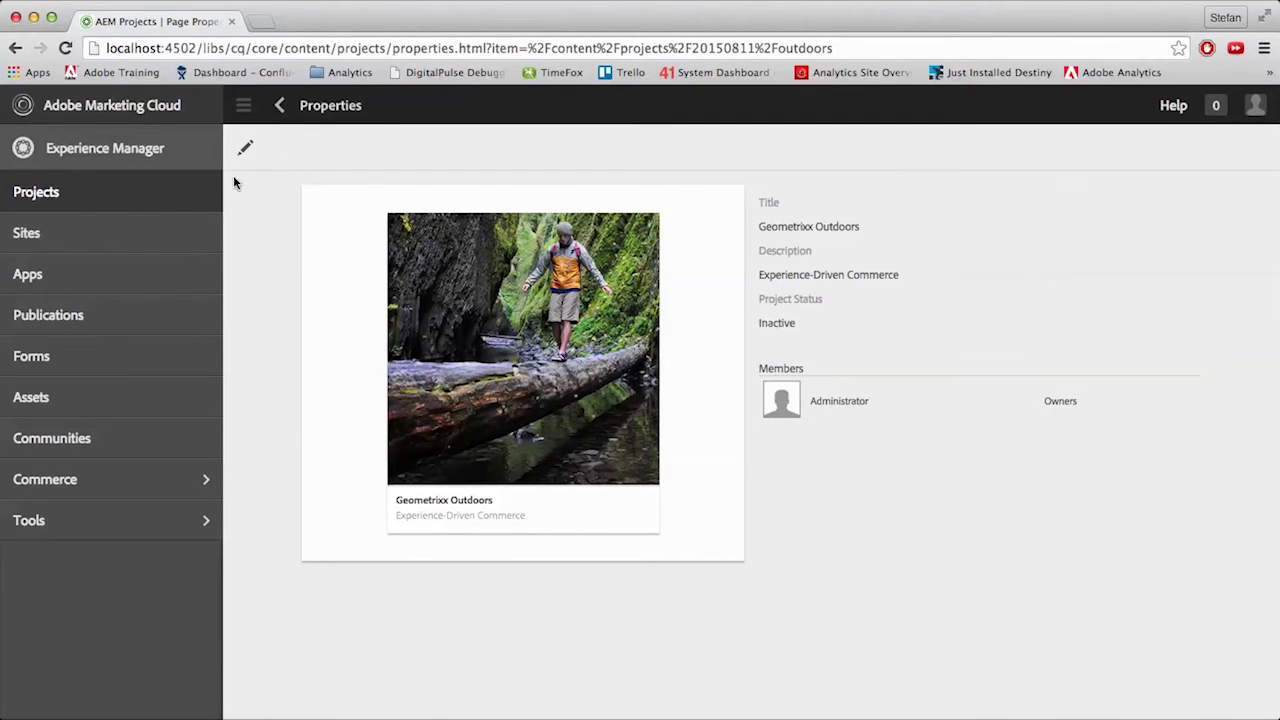
left_click(50, 194)
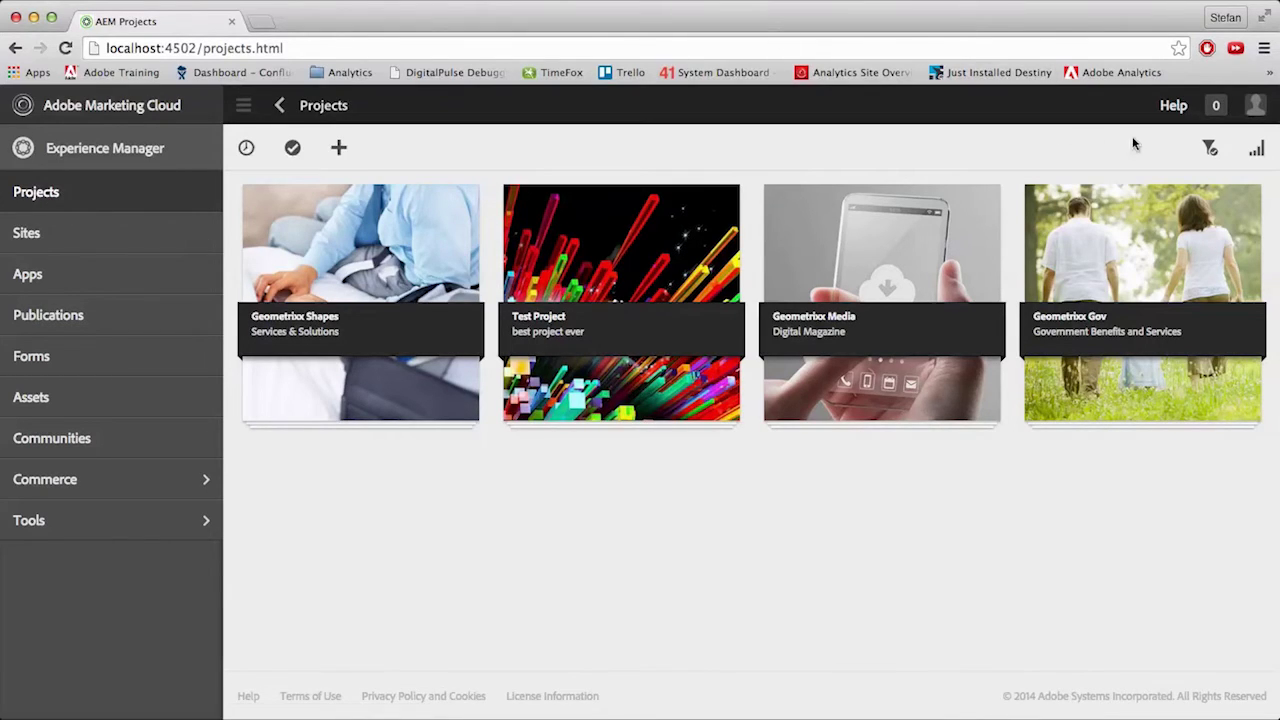
- Toggle the Projects filter until only inactive projects are listed
left_click(1216, 155)
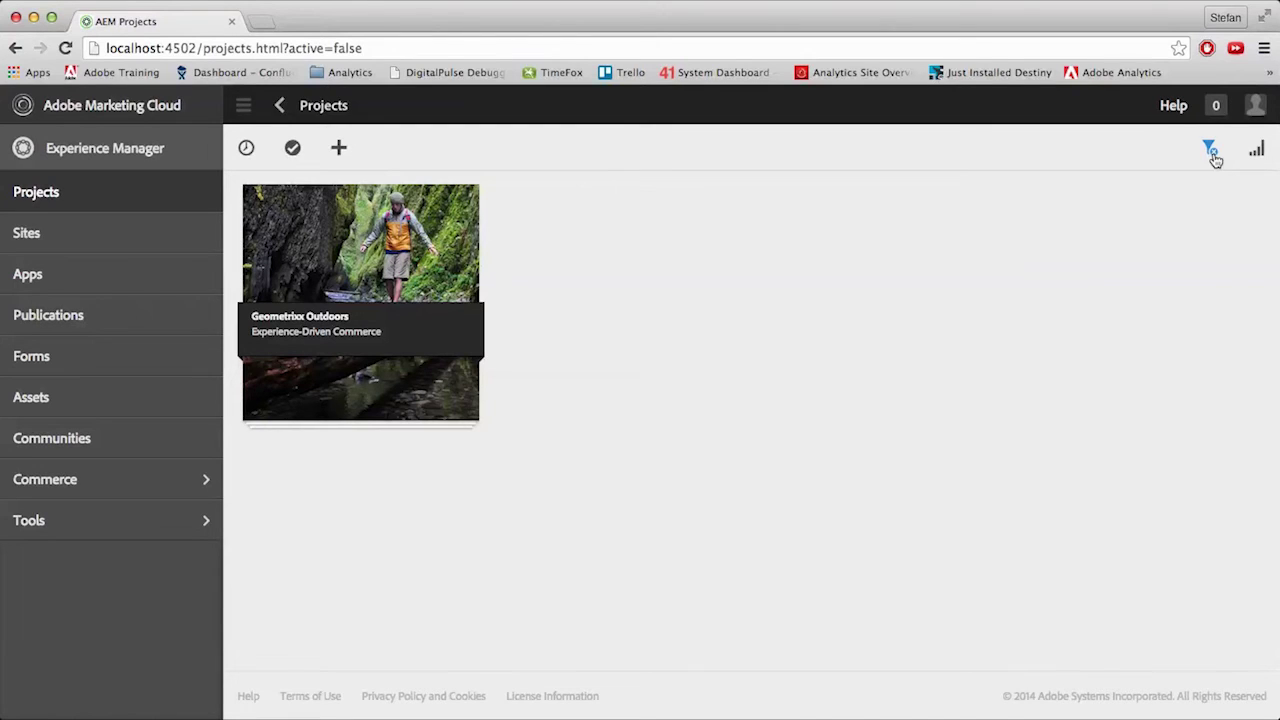
left_click(1212, 152)
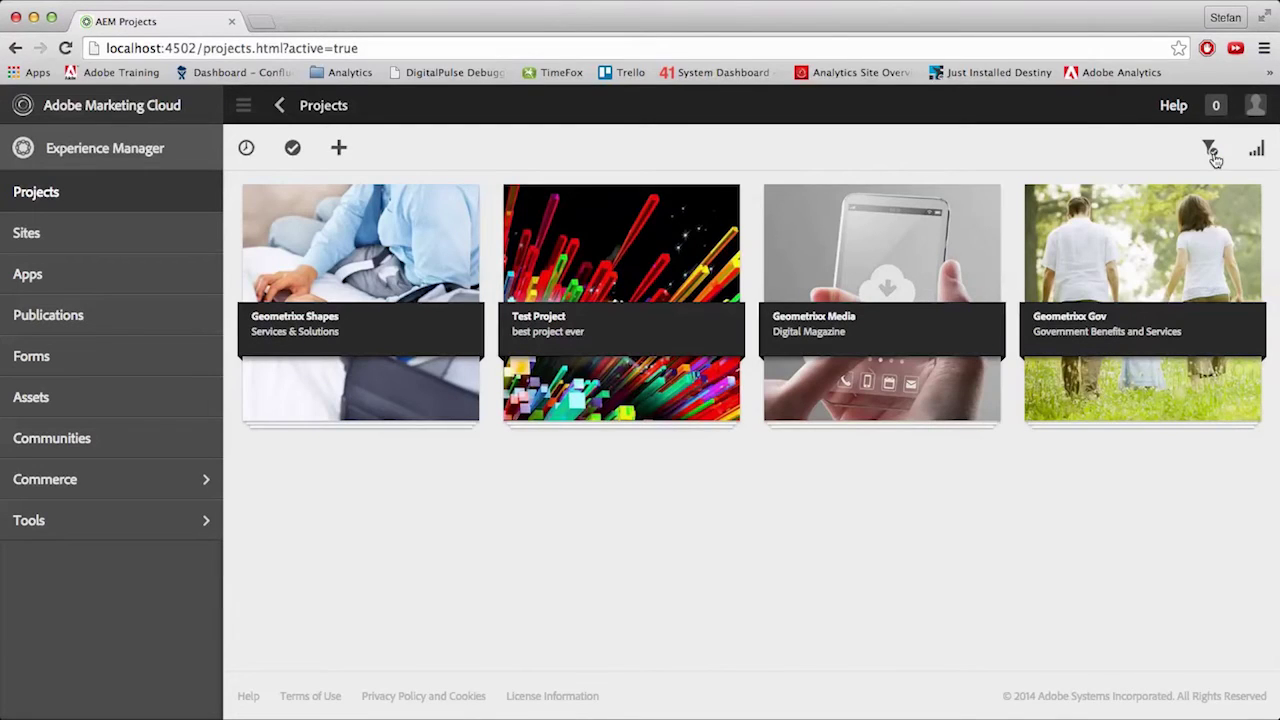
left_click(1212, 152)
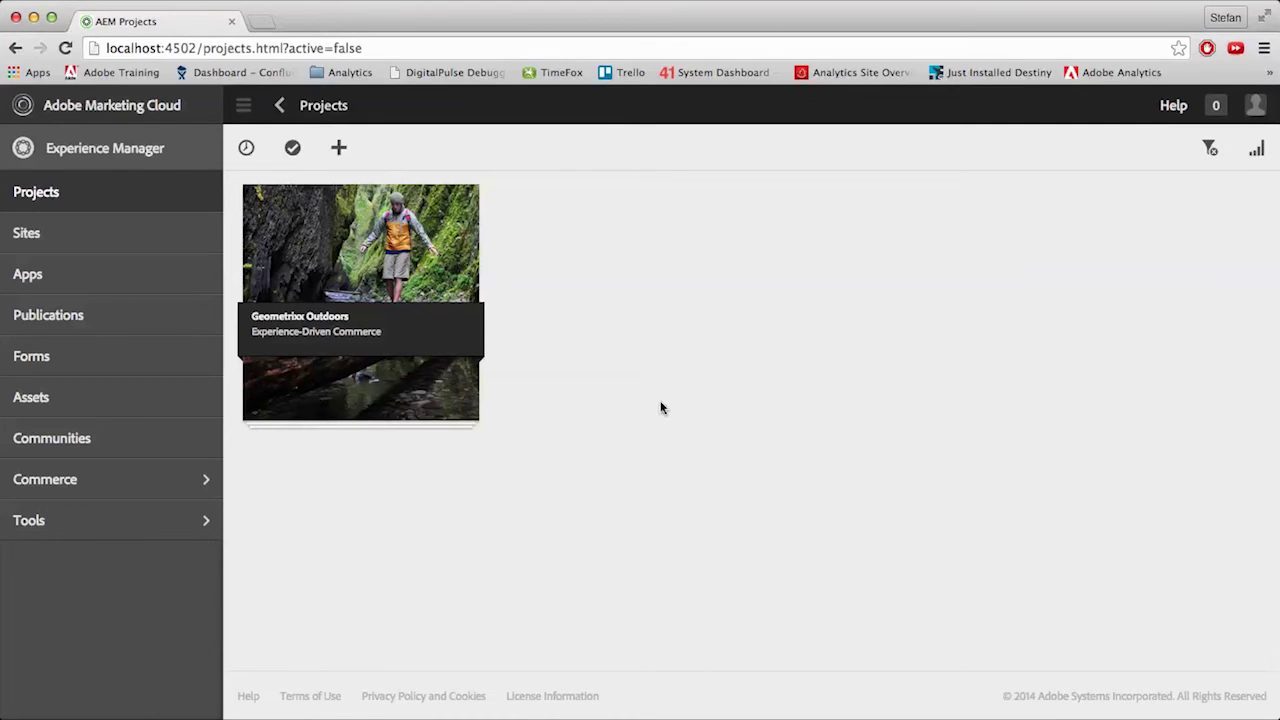
- Open Geometrixx Outdoors from the inactive list and start new work on it
left_click(412, 375)
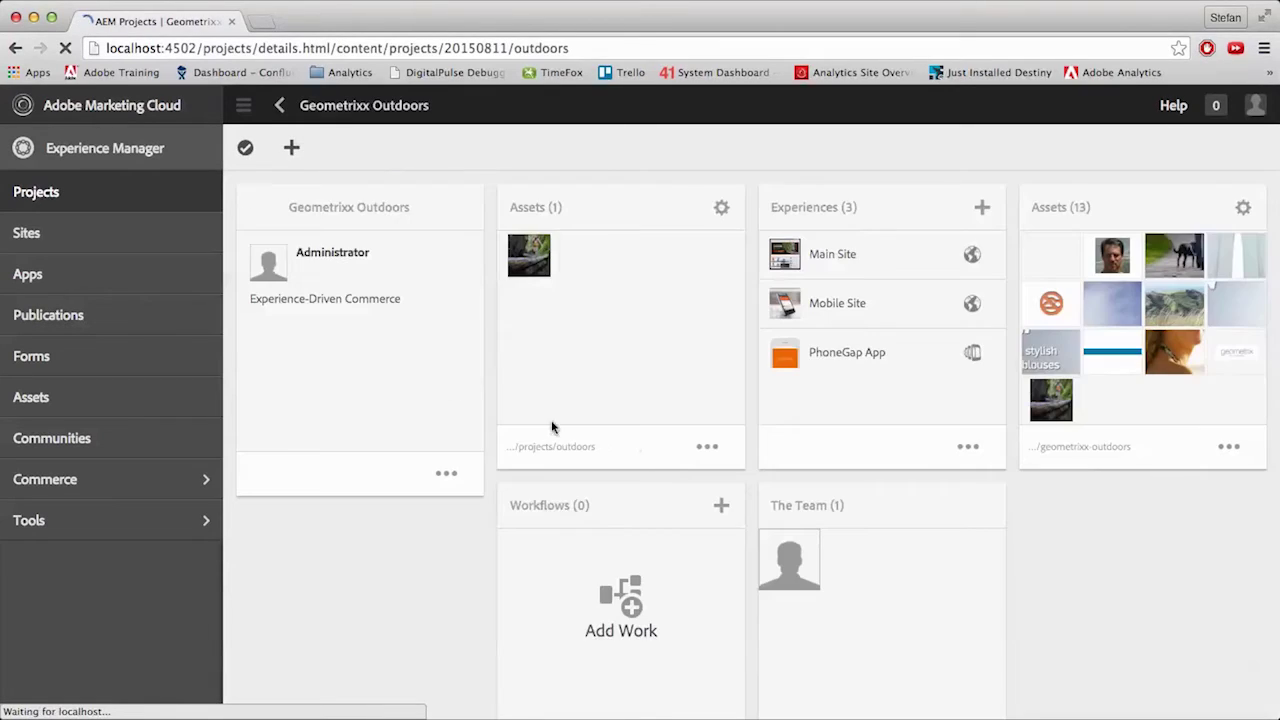
left_click(721, 509)
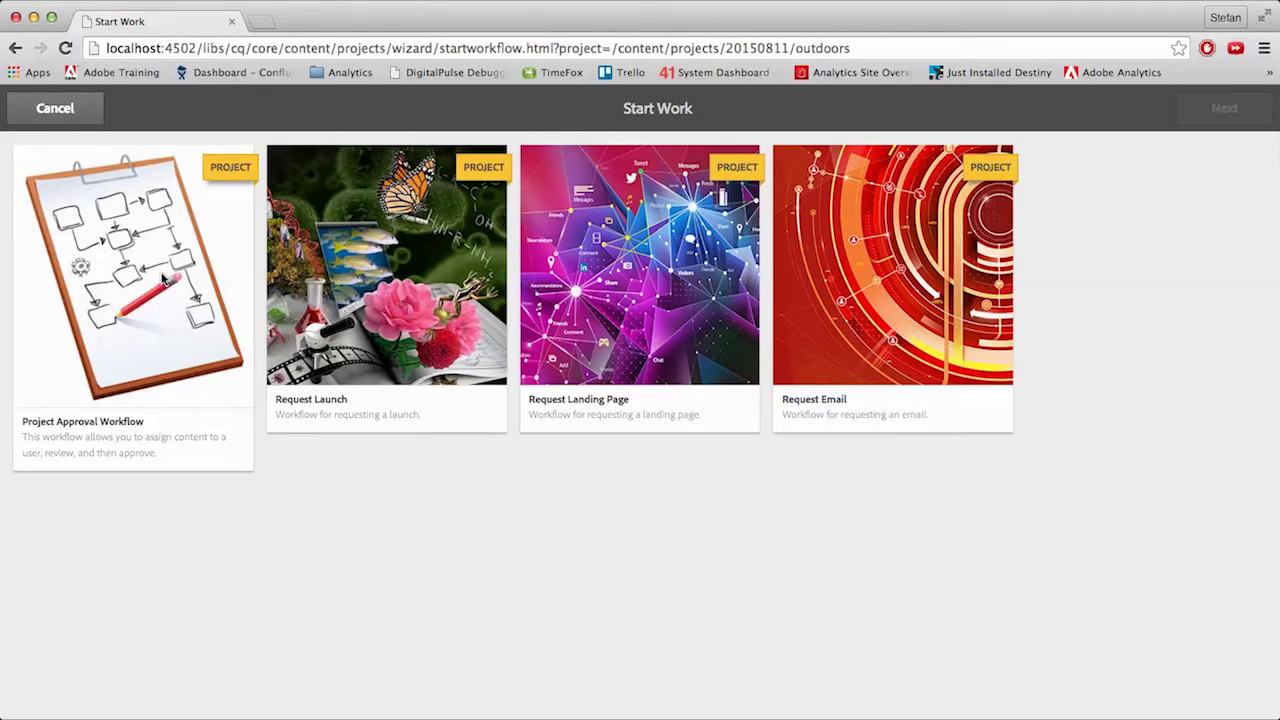
- Select the Project Approval Workflow and continue to its settings form
left_click(165, 280)
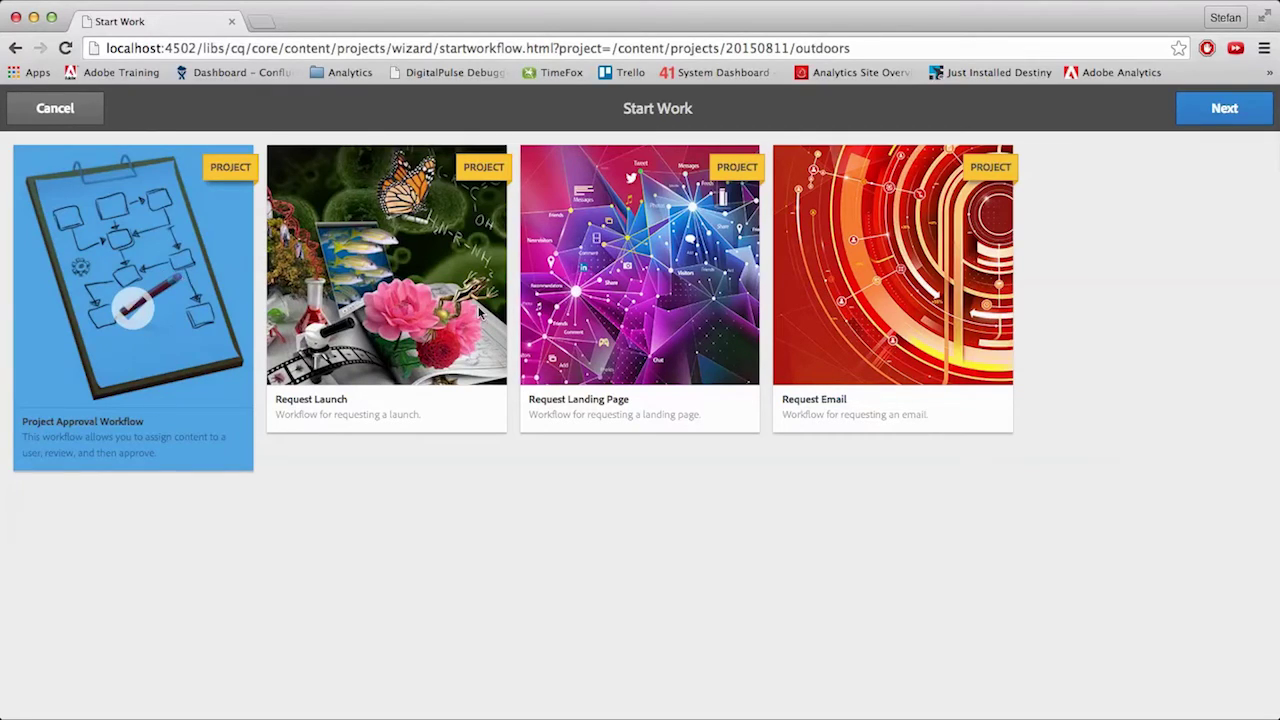
left_click(1203, 114)
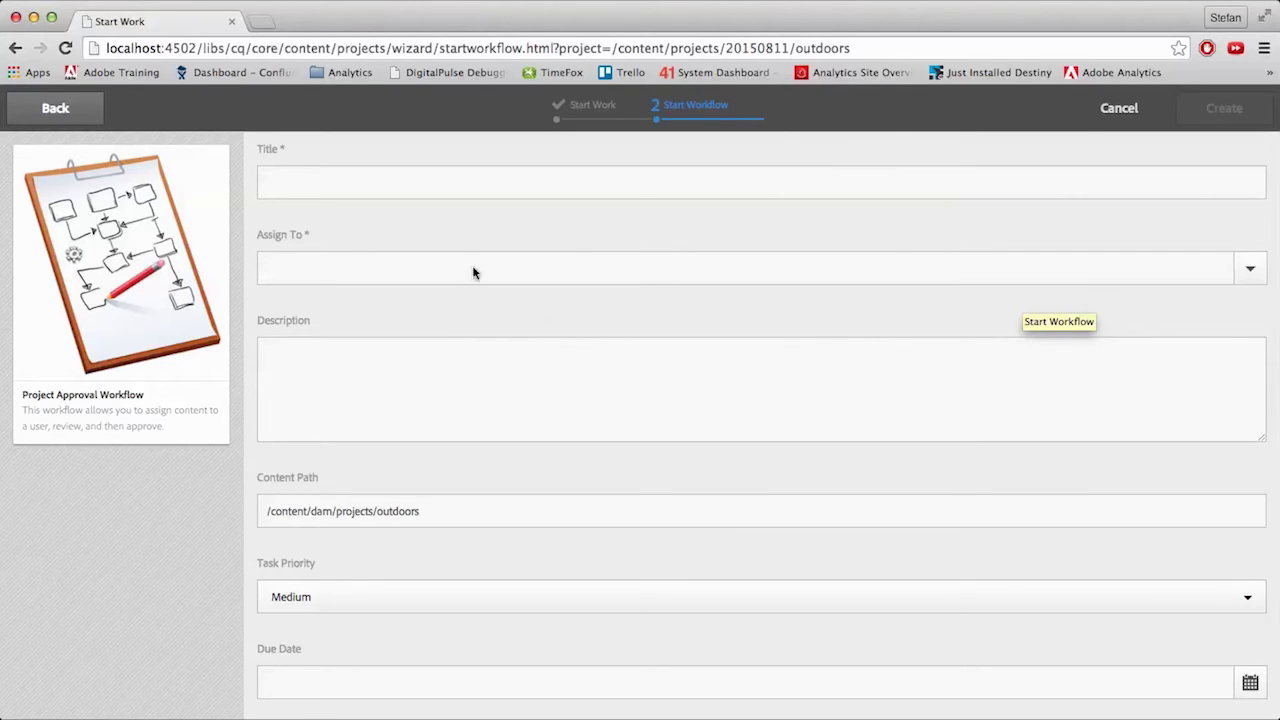
- Title the workflow 'Best approval process', assign it to Observers, and describe it as 'just another approval'
left_click(365, 180)
type("Best approval proces")
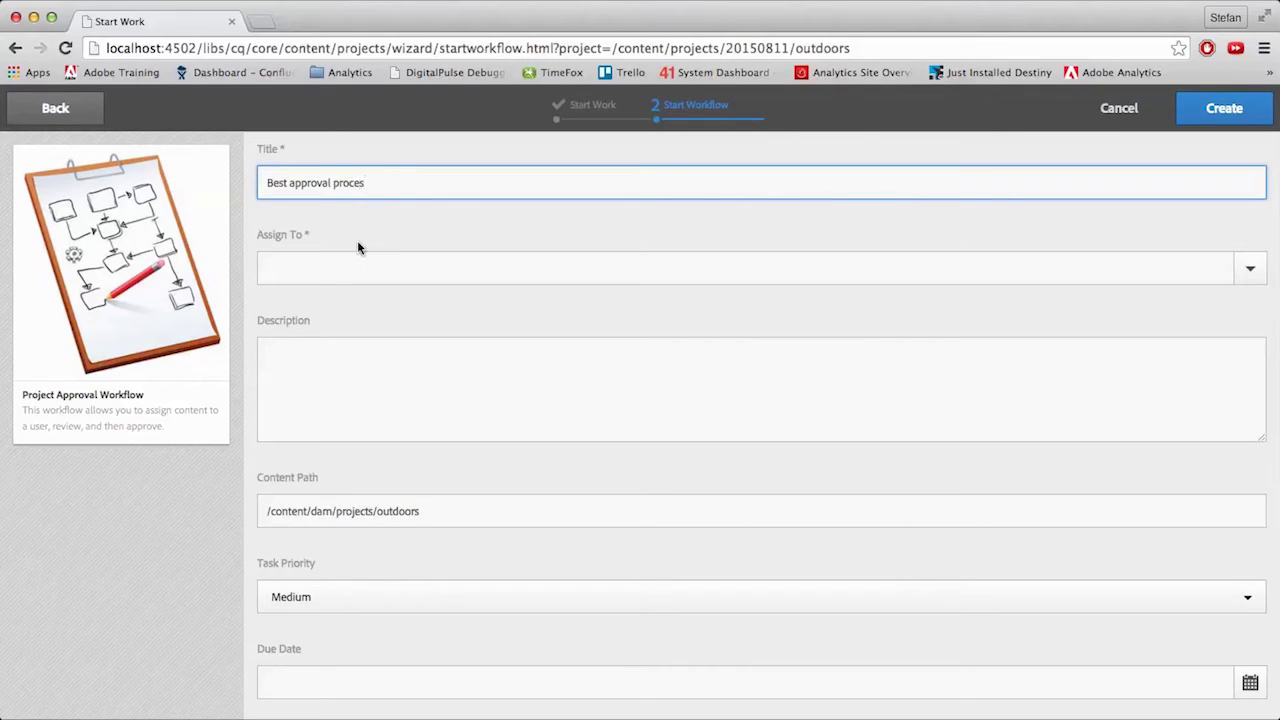
type("s")
left_click(1249, 280)
left_click(349, 371)
left_click(349, 371)
type("jus")
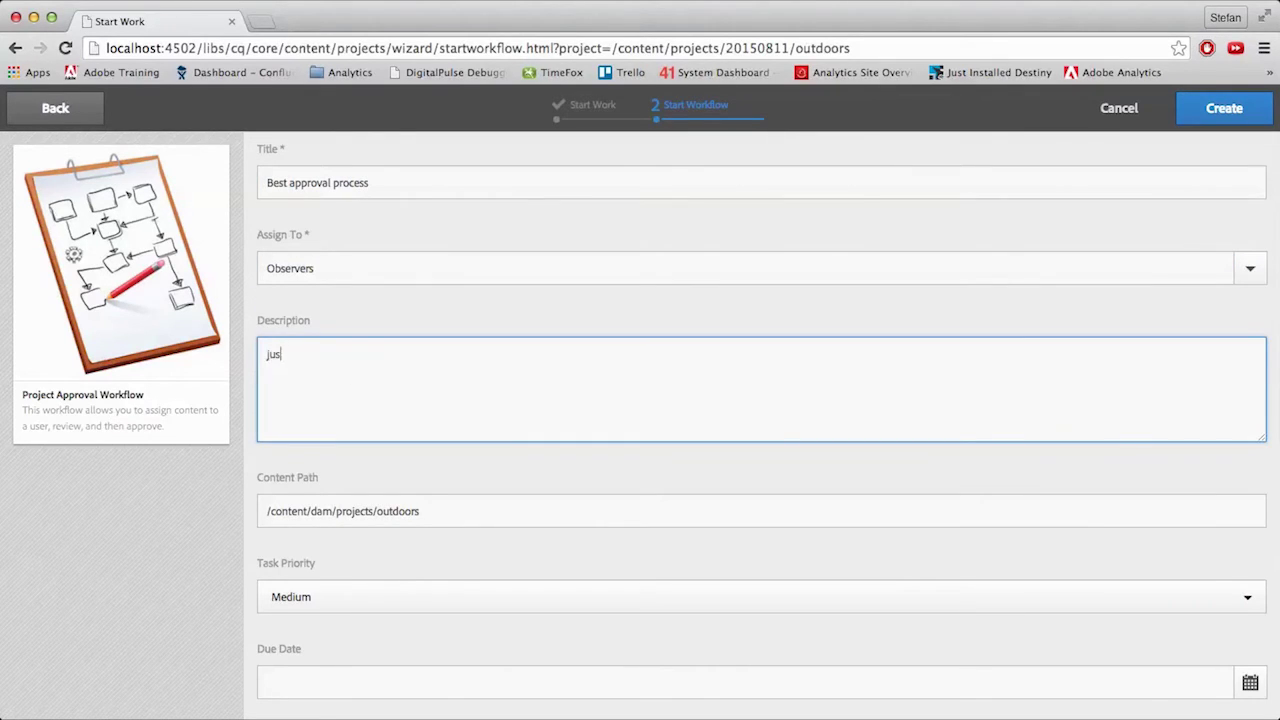
type("t another approval")
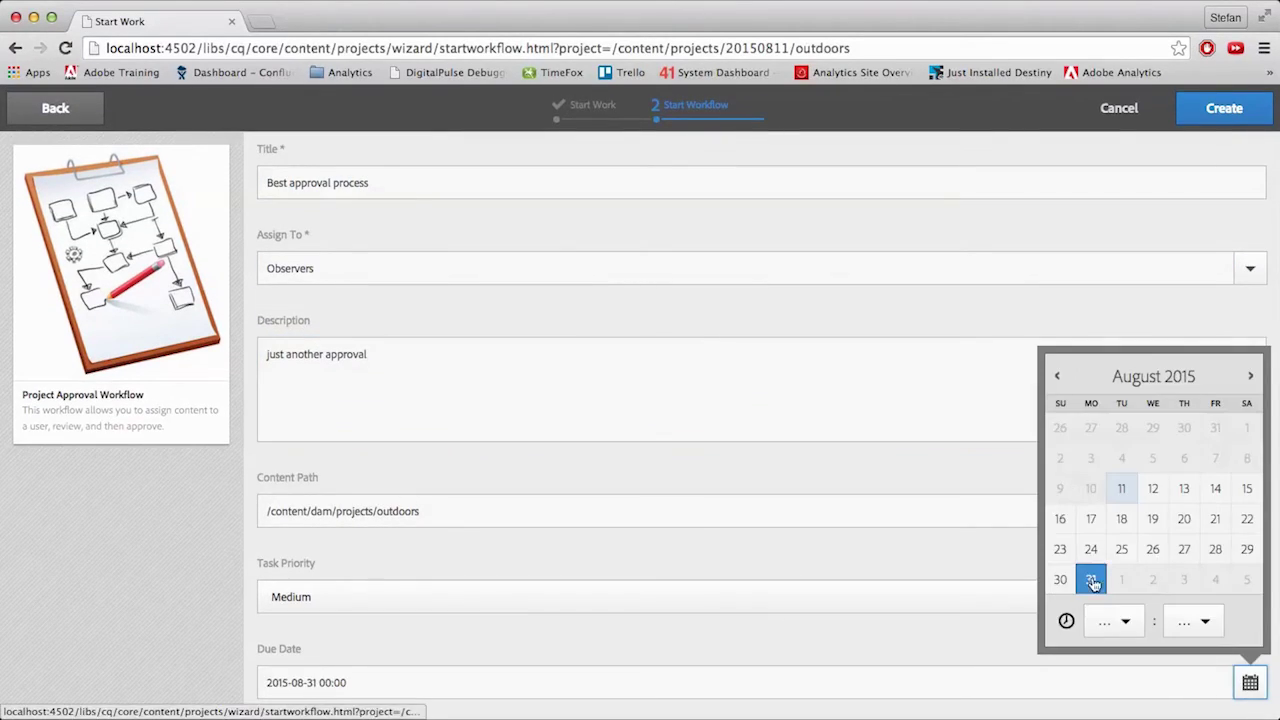
- Set the due date to August 31 with Medium priority, then create the workflow and dismiss the confirmation
left_click(414, 354)
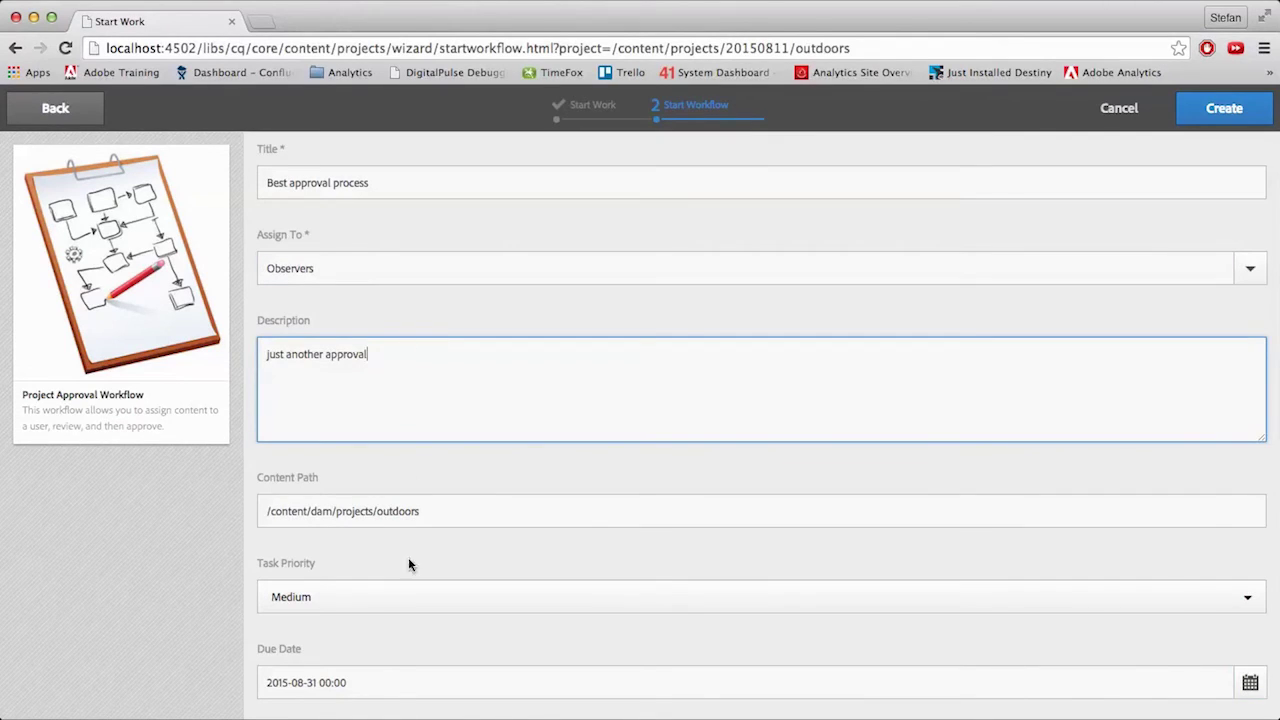
left_click(426, 597)
left_click(445, 668)
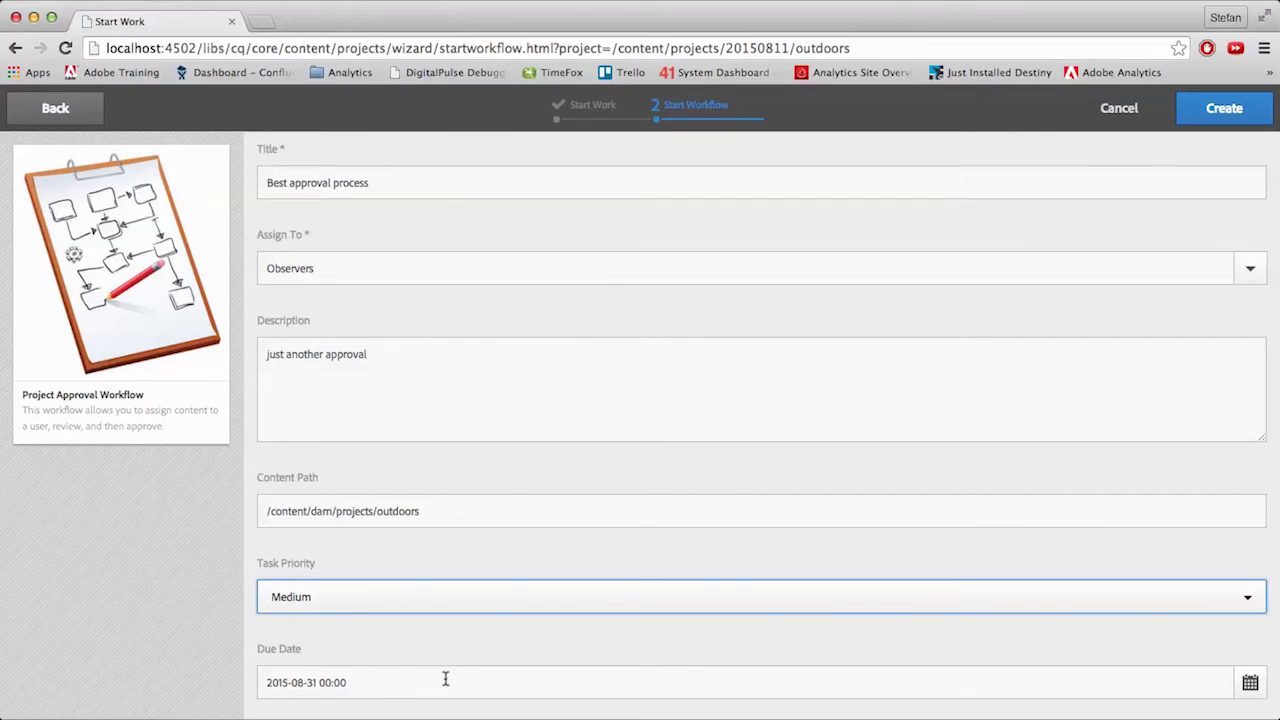
left_click(1208, 118)
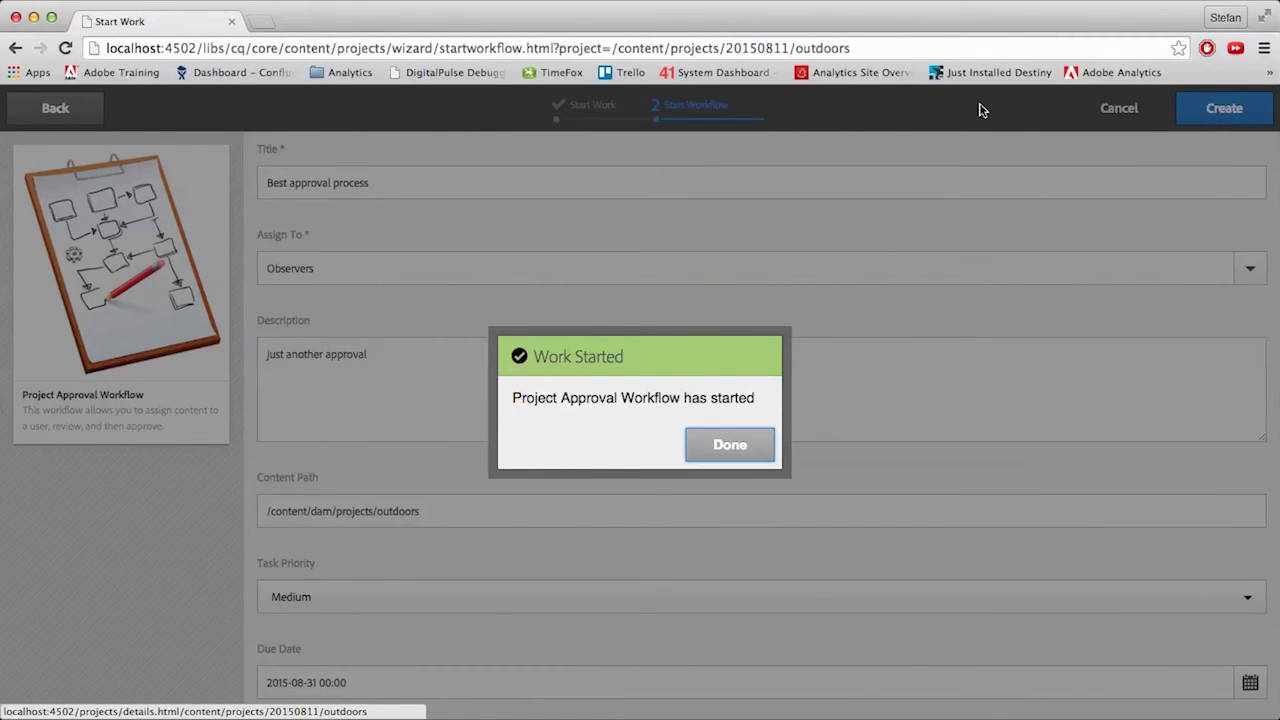
left_click(731, 447)
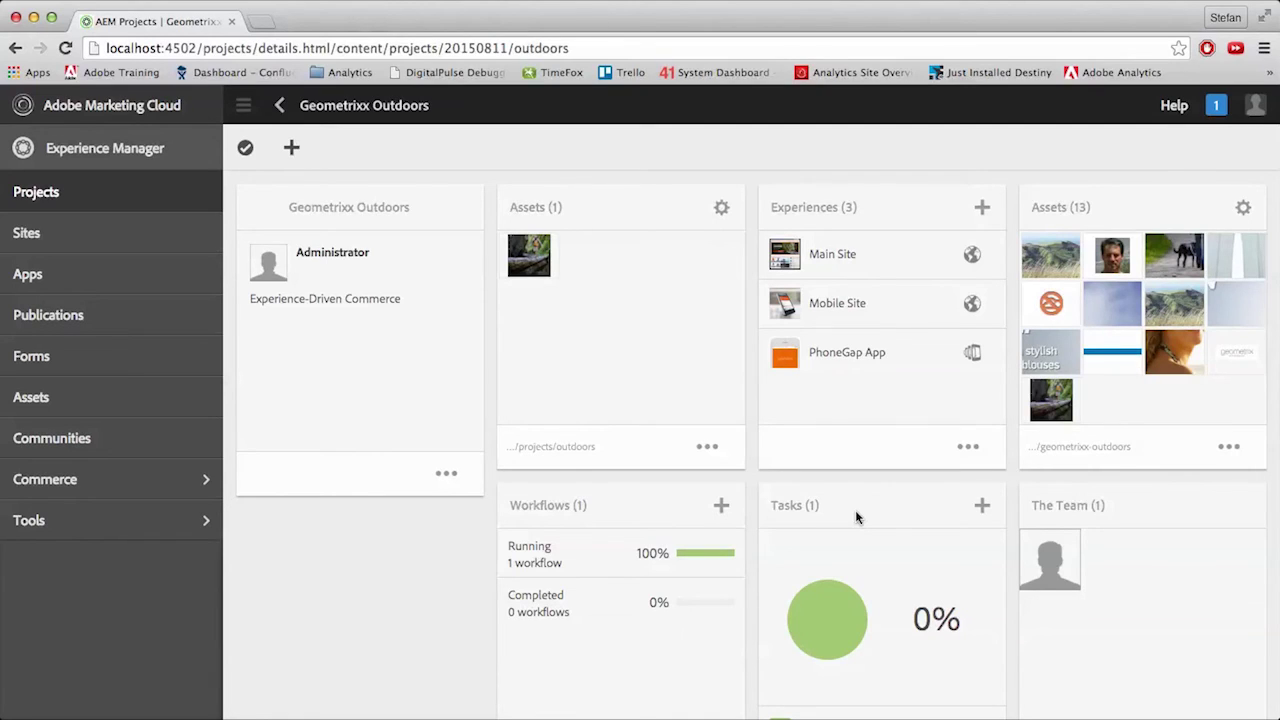
- Add a new task from the Tasks tile of the Geometrixx Outdoors project
left_click(980, 508)
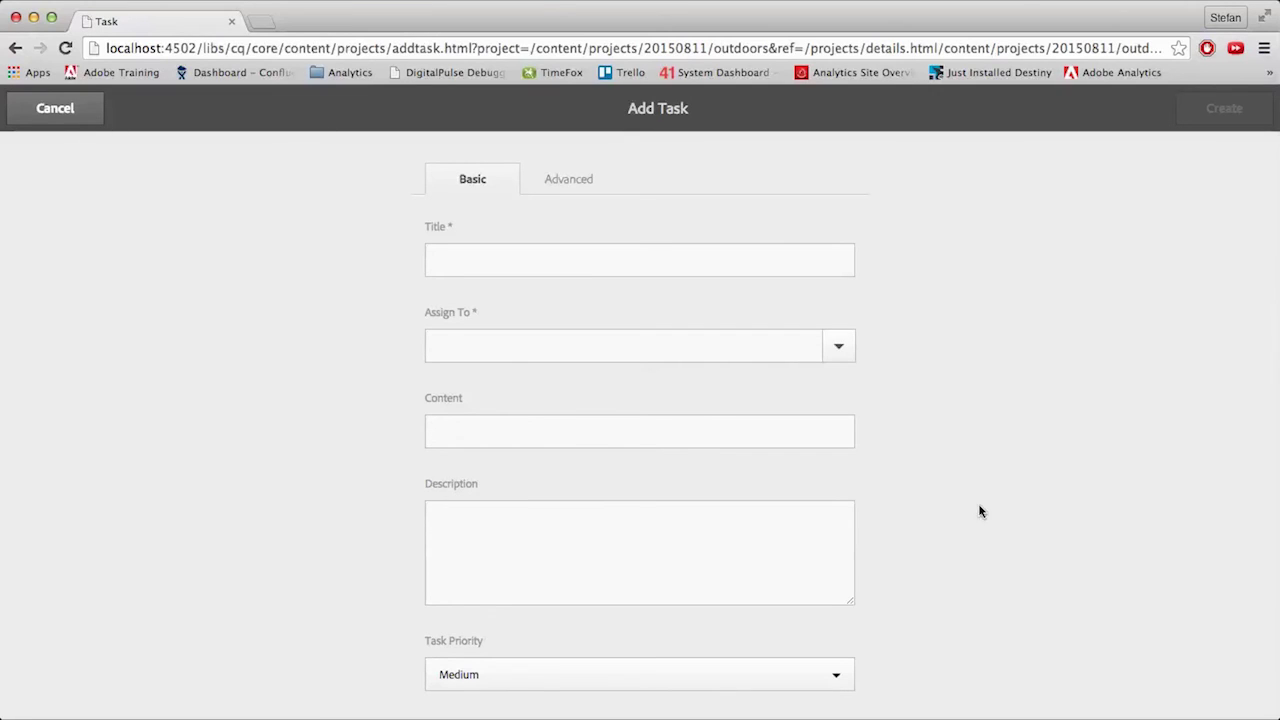
- Title the task 'new task', assign it to Editors, and enter 'pictures for copy' as content
left_click(524, 266)
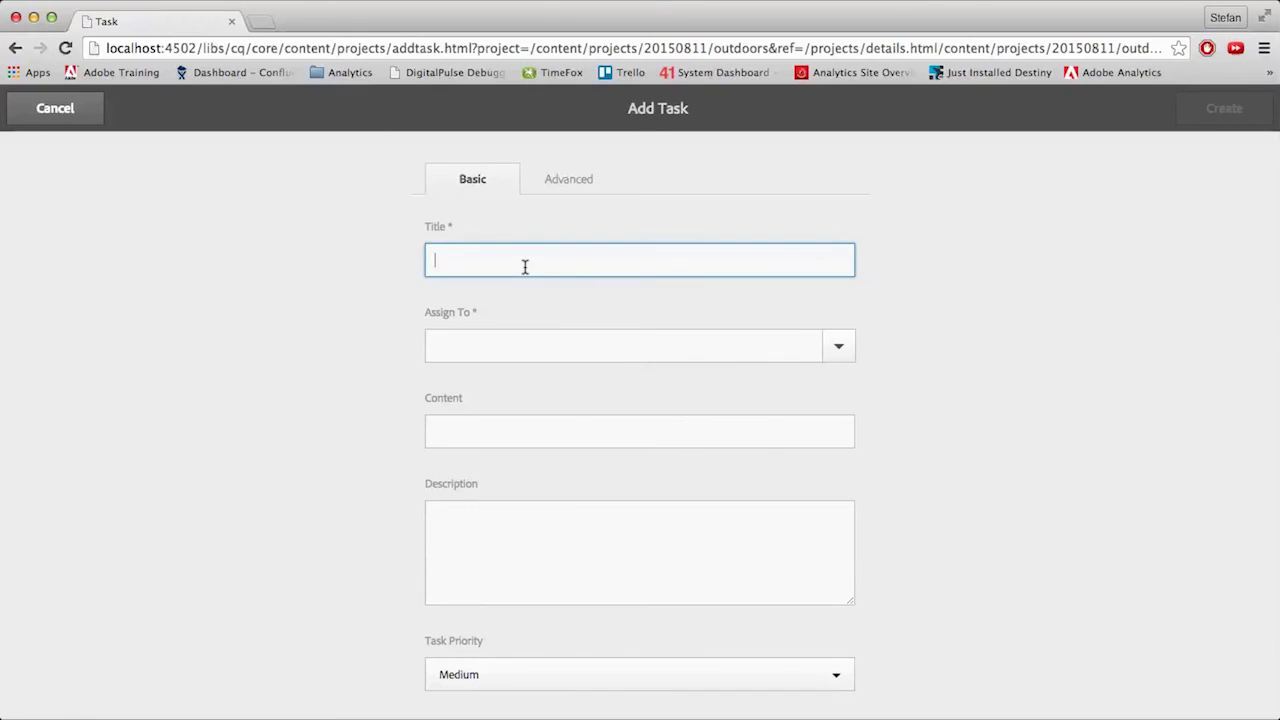
type("new task")
key("Tab")
left_click(839, 346)
left_click(520, 405)
left_click(518, 431)
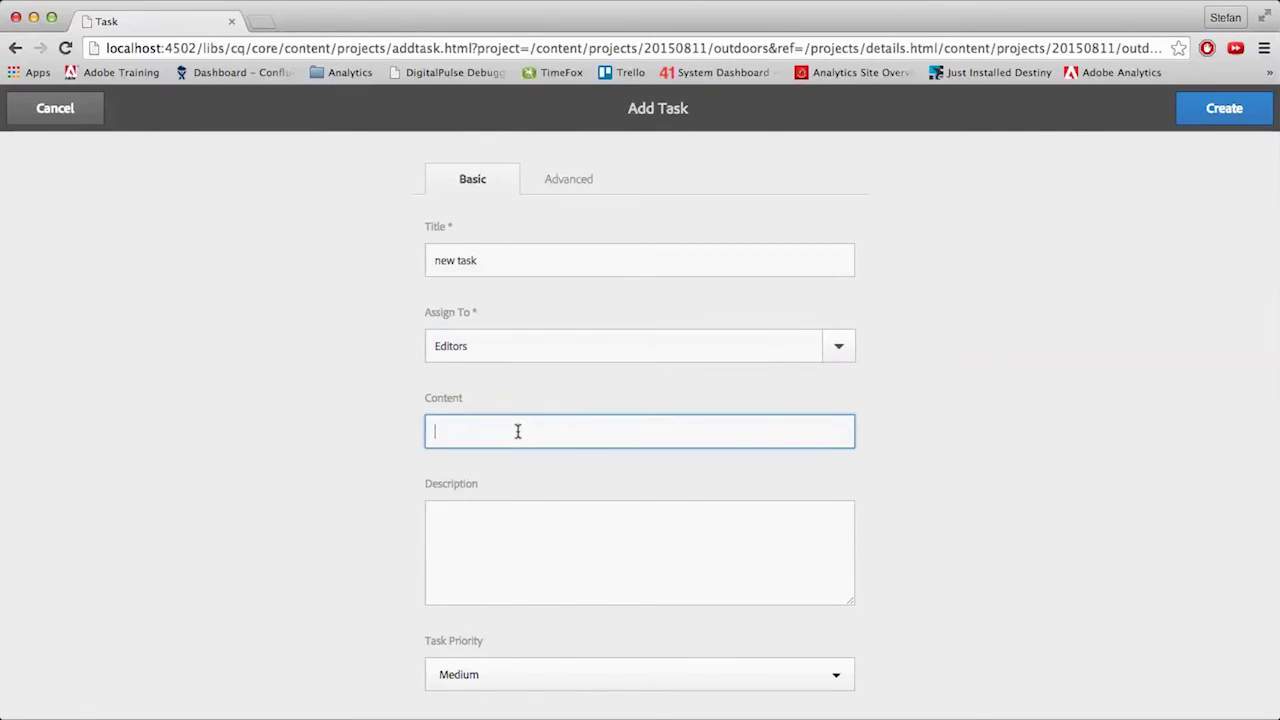
type("pictures for copy")
- Describe the task as 'Best task', set its due date to the 31st, and create it
left_click(520, 517)
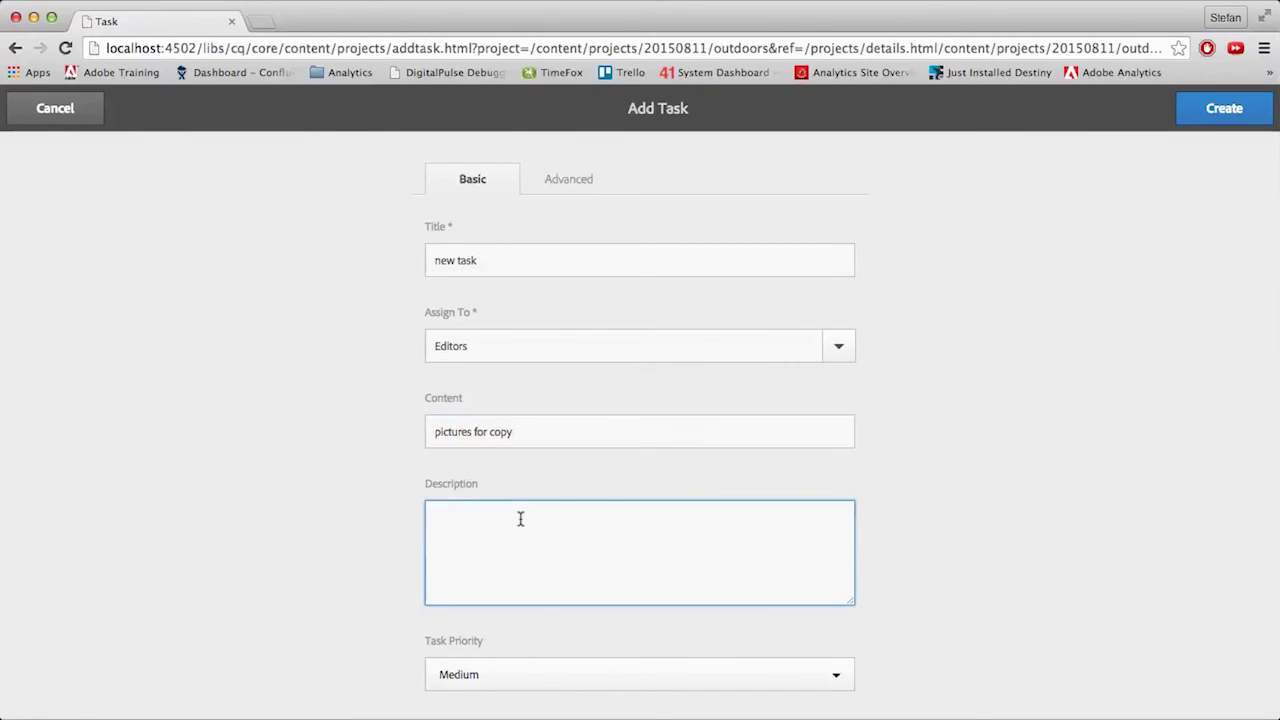
type("Best task")
scroll(866, 670, "down", 2)
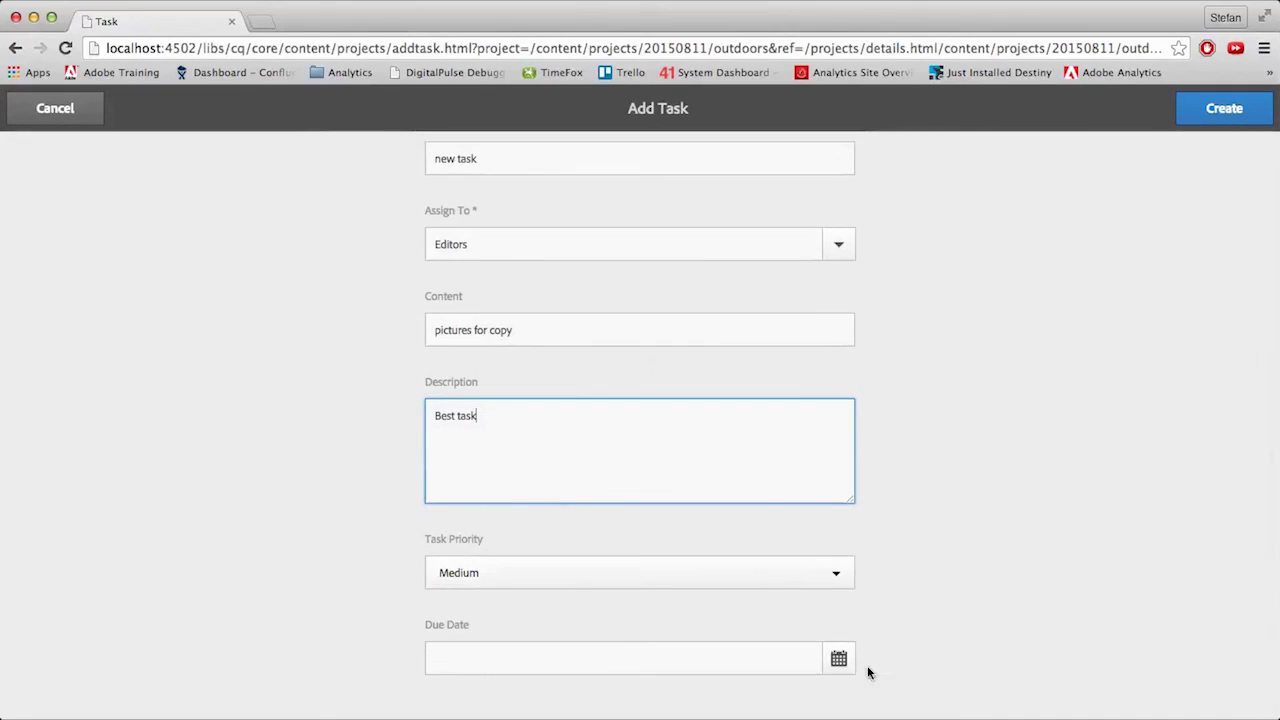
left_click(839, 658)
left_click(775, 556)
scroll(1071, 380, "up", 2)
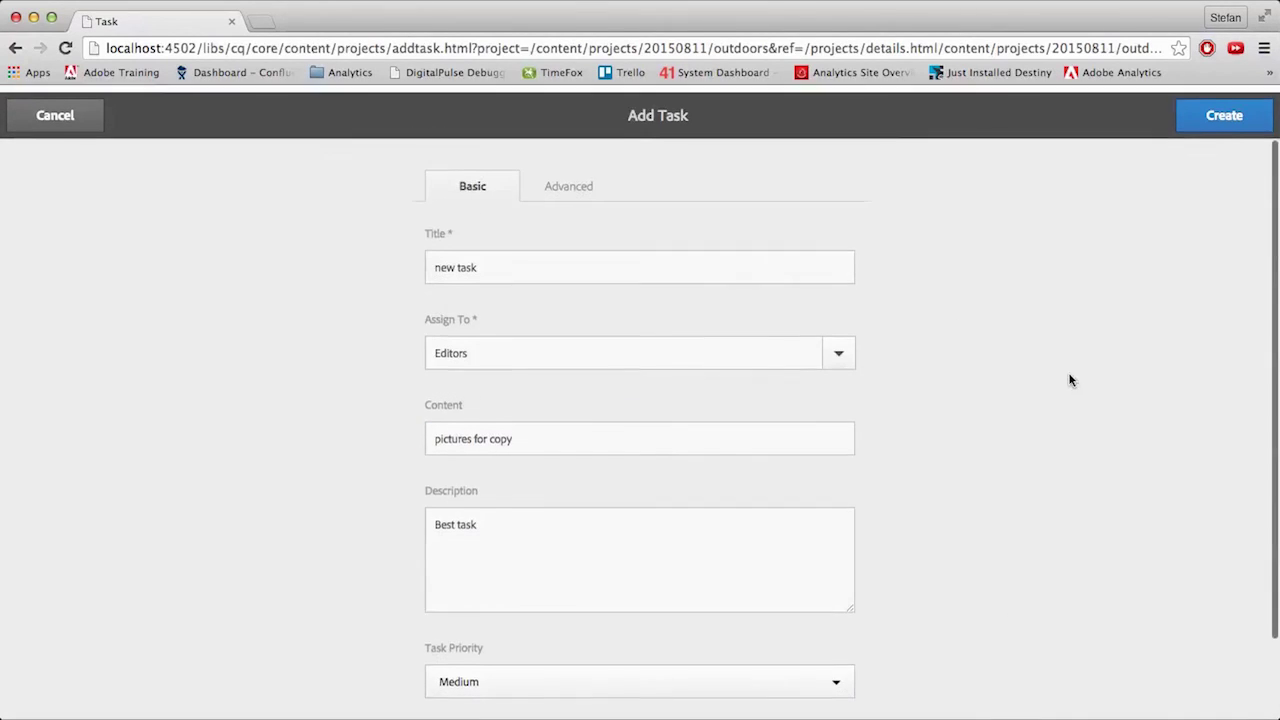
left_click(1224, 110)
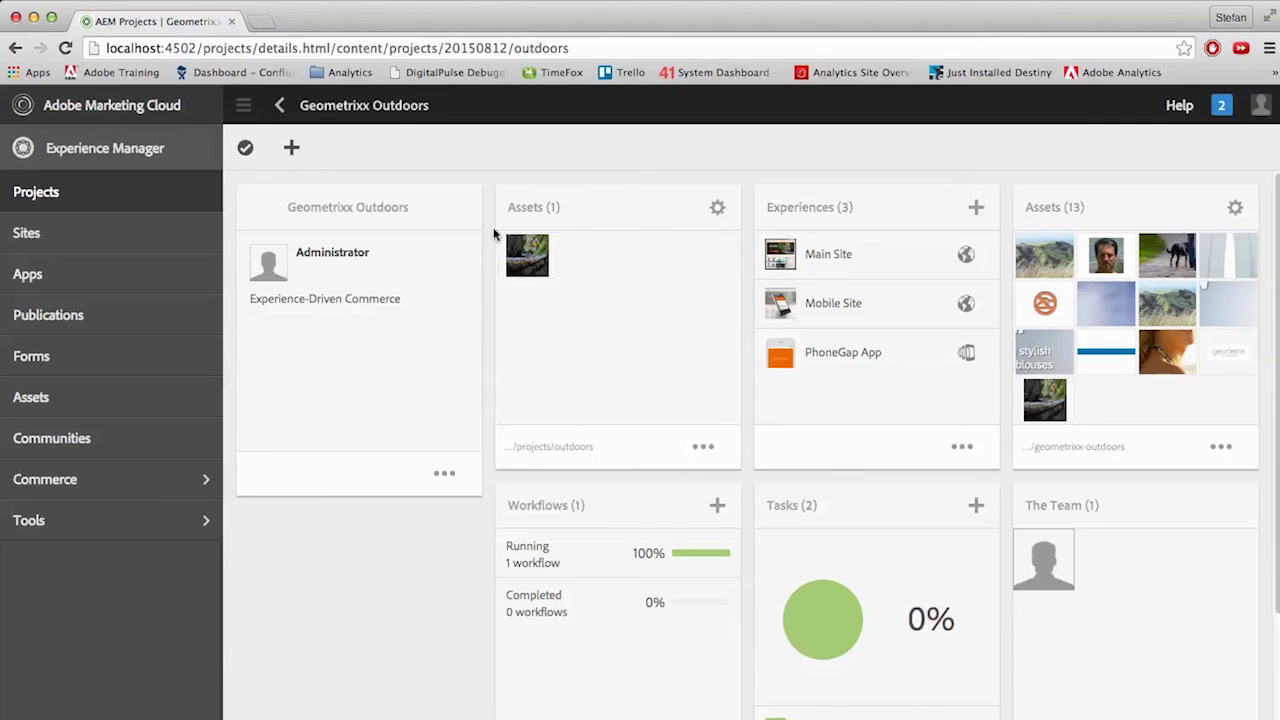
- Change the Geometrixx Outdoors project status to Active, save, and return to the Projects list
left_click(330, 214)
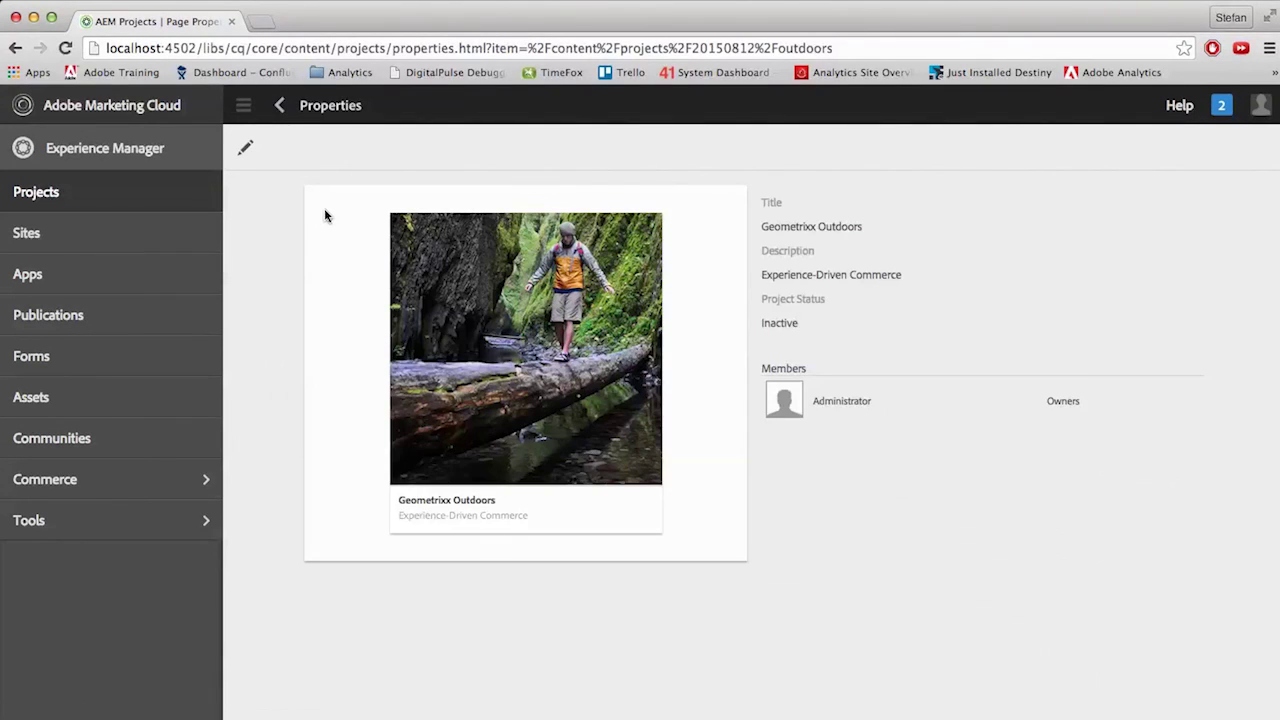
left_click(246, 149)
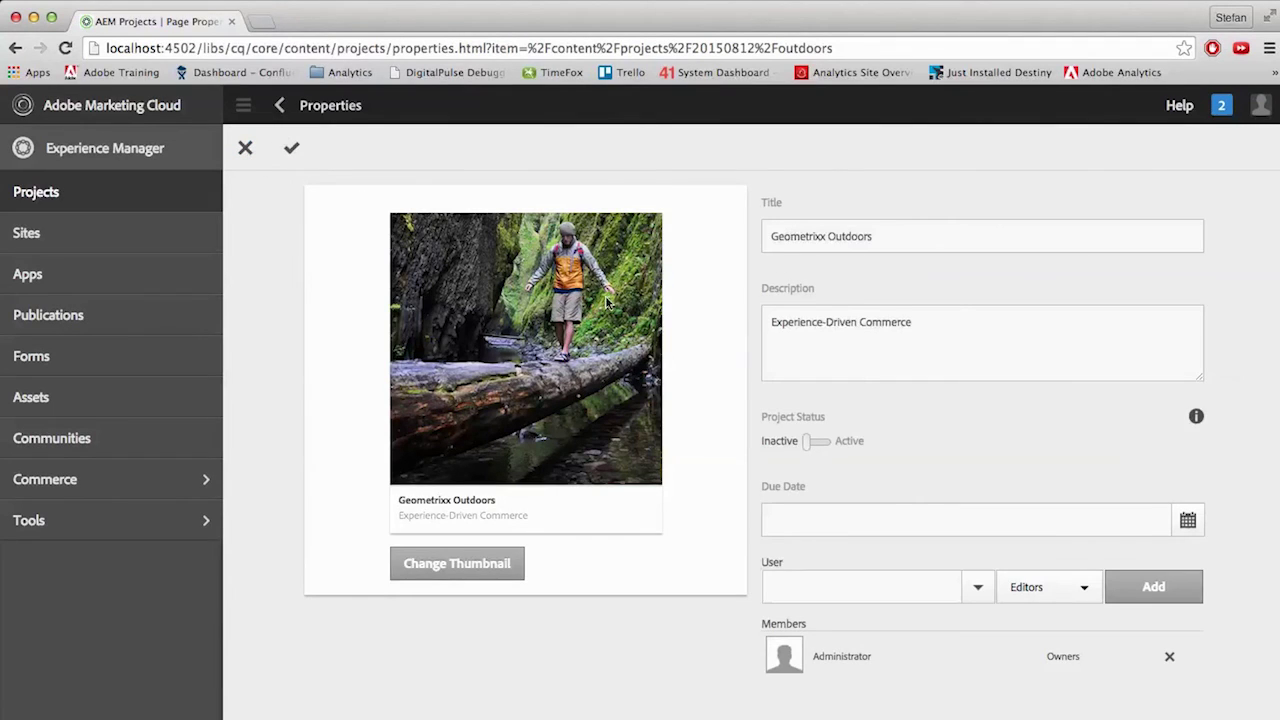
left_click(810, 445)
left_click(290, 150)
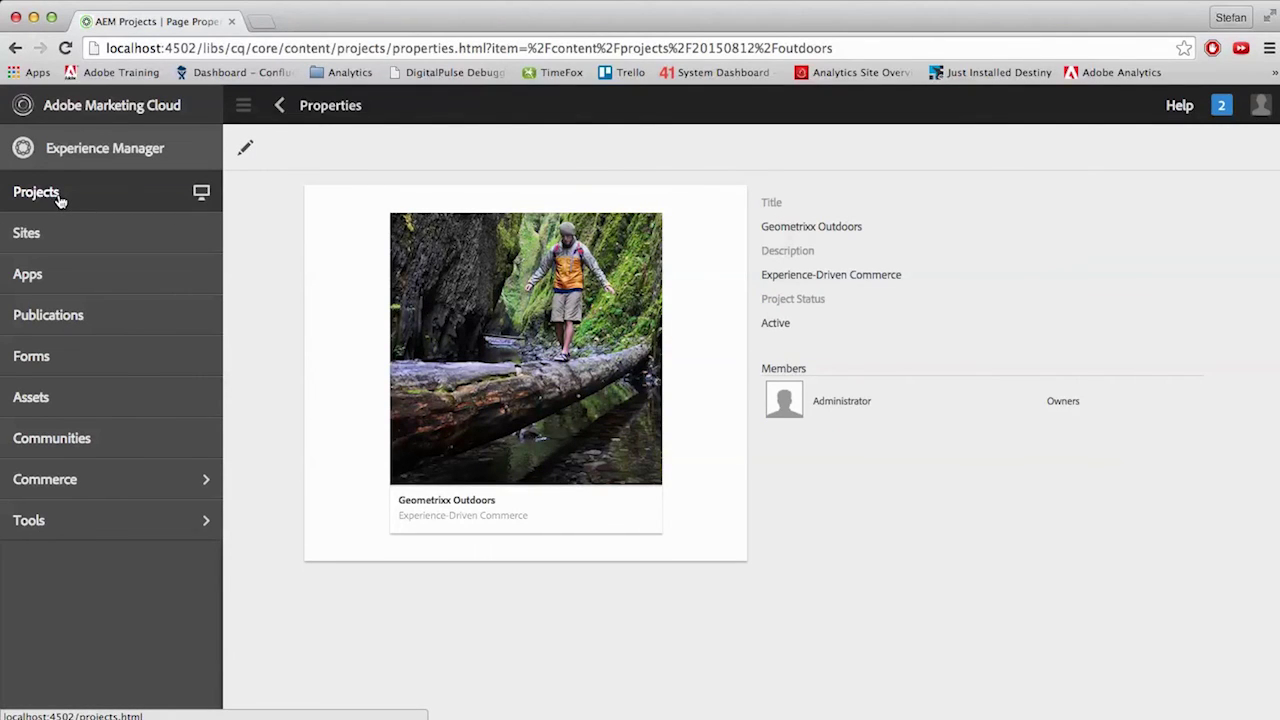
left_click(58, 198)
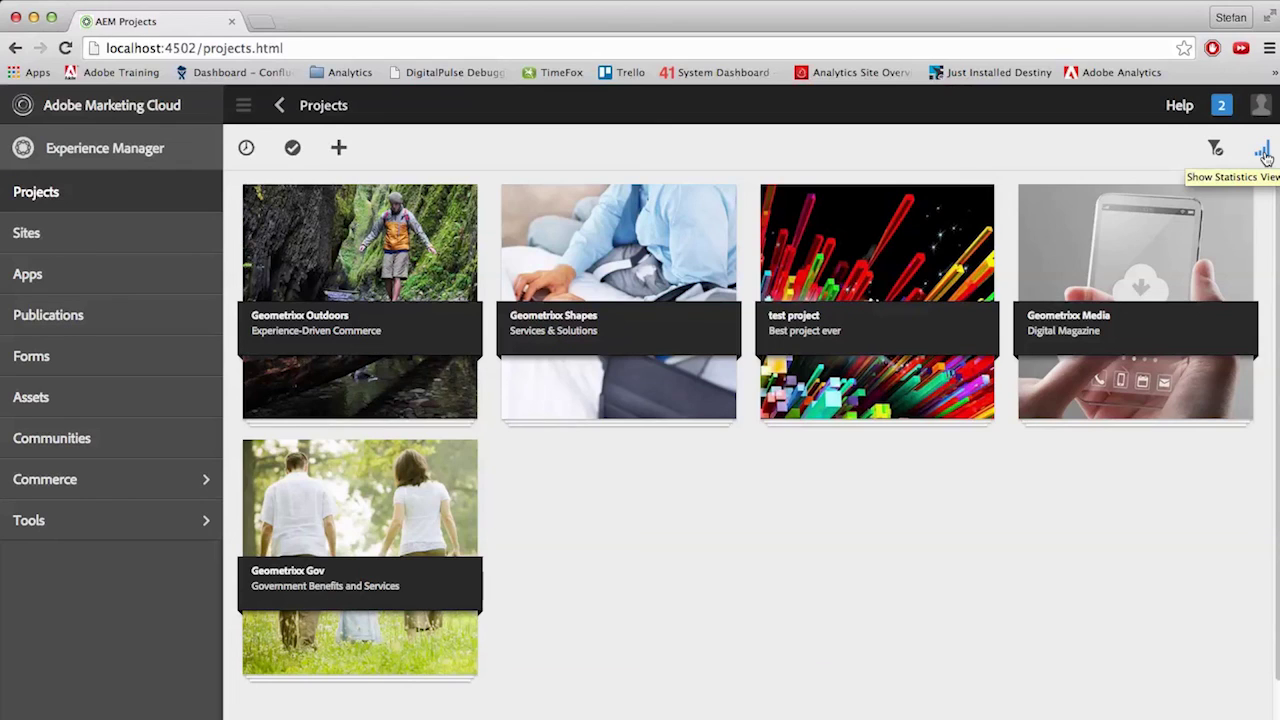
- Switch the project cards to show progress statistics
left_click(1263, 152)
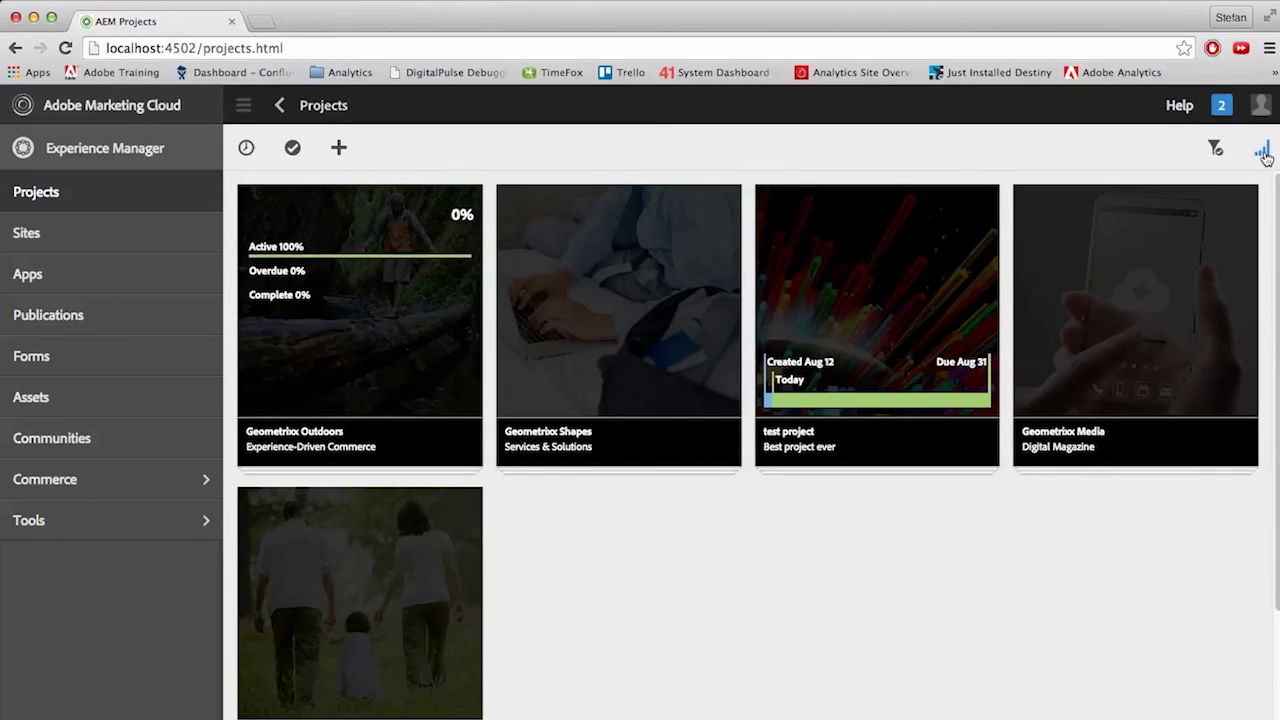